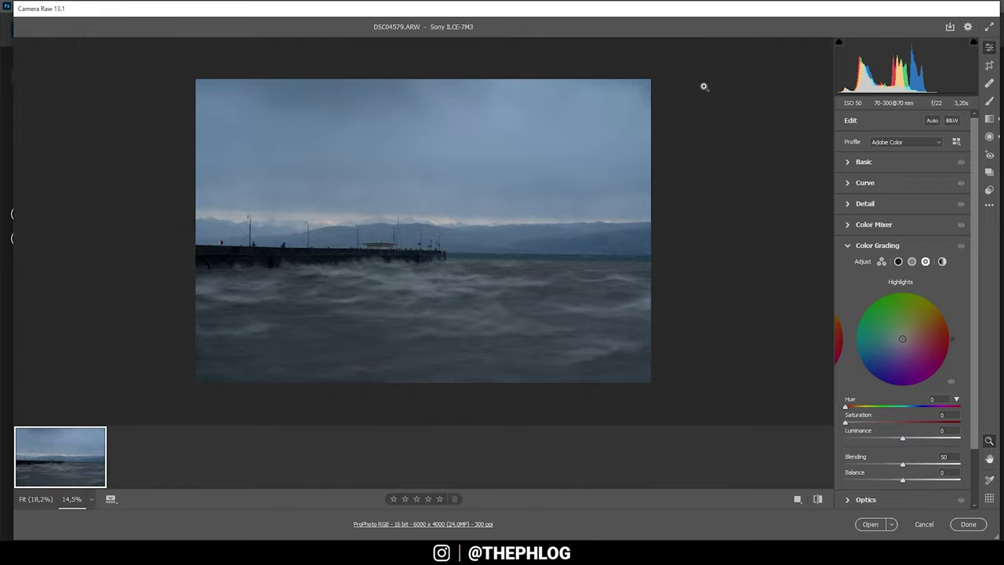
# Step: Auto-straighten the pier photo by −0.82° and crop it to a 5875 x 2514 panoramic strip
pyautogui.click(989, 68)
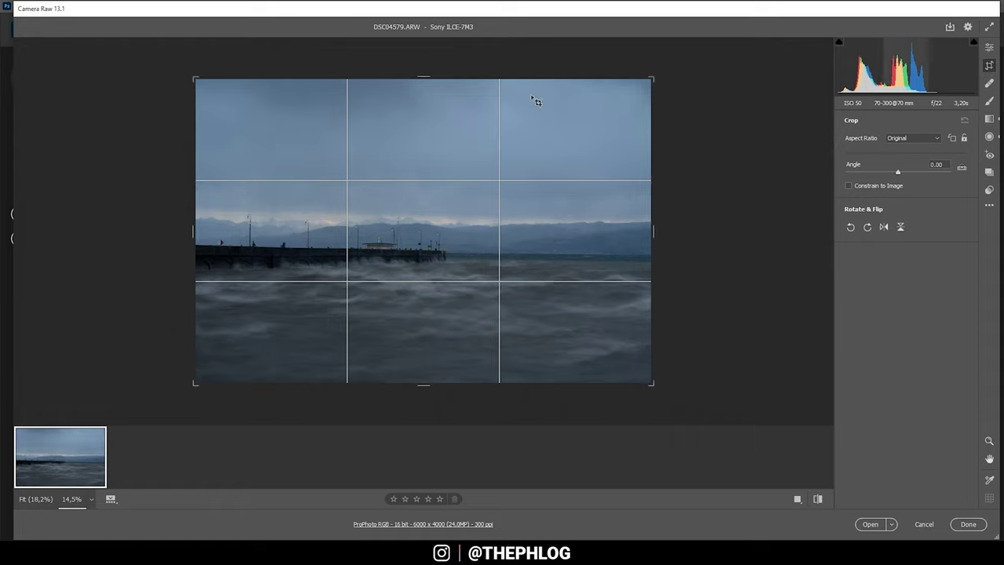
pyautogui.moveTo(414, 76)
pyautogui.mouseDown()
pyautogui.moveTo(417, 108)
pyautogui.moveTo(417, 78)
pyautogui.mouseUp()
pyautogui.keyDown('alt'); pyautogui.doubleClick(991, 68); pyautogui.keyUp('alt')
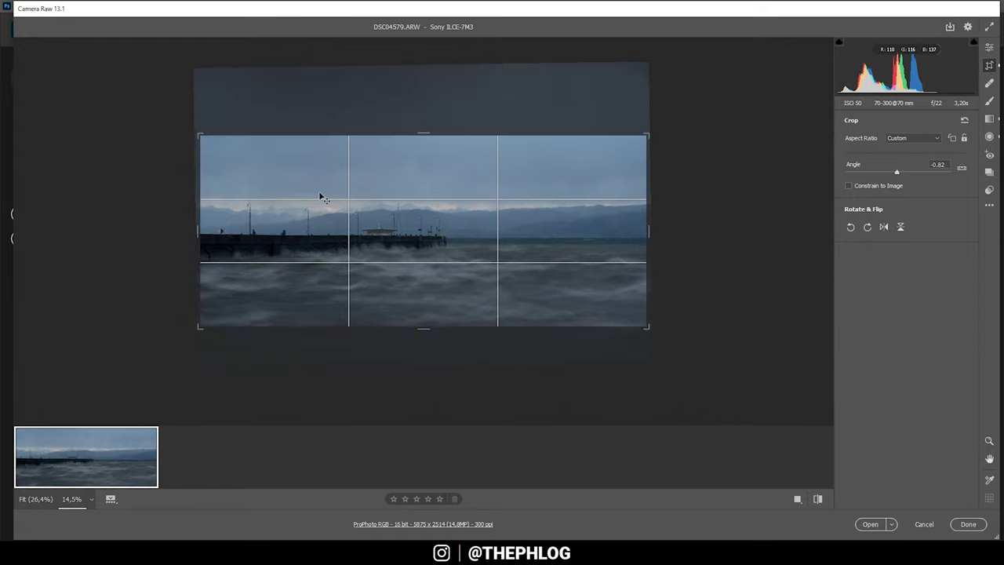
pyautogui.press('Return')
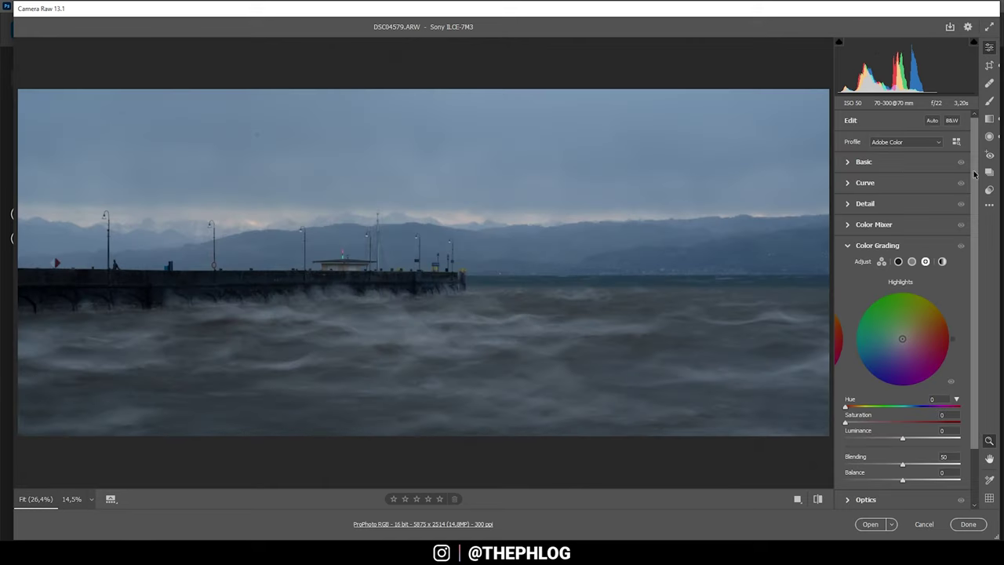
pyautogui.scroll(-1, 892, 436)
# Step: Apply the Adobe Landscape camera profile to the photo
pyautogui.click(847, 220)
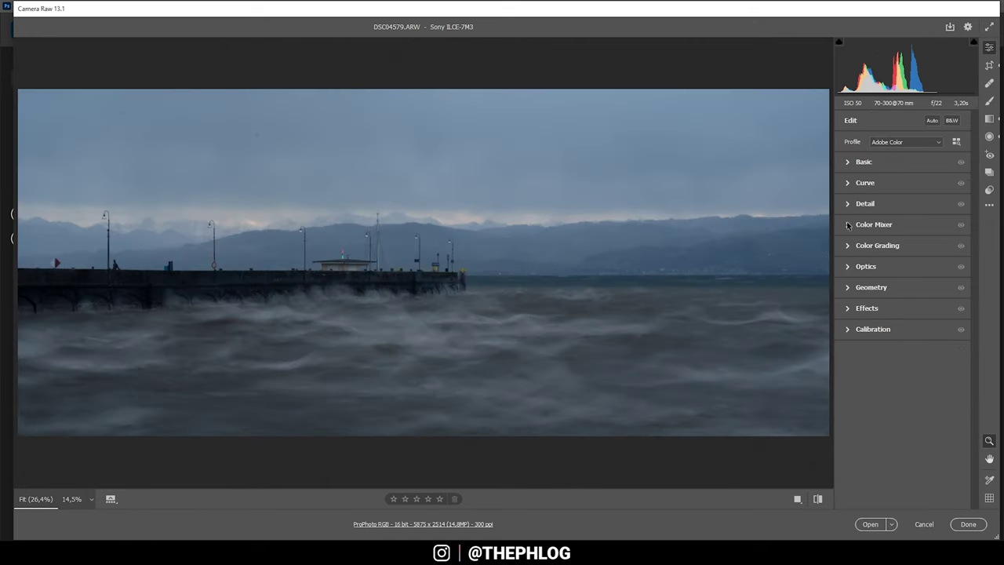
pyautogui.click(848, 266)
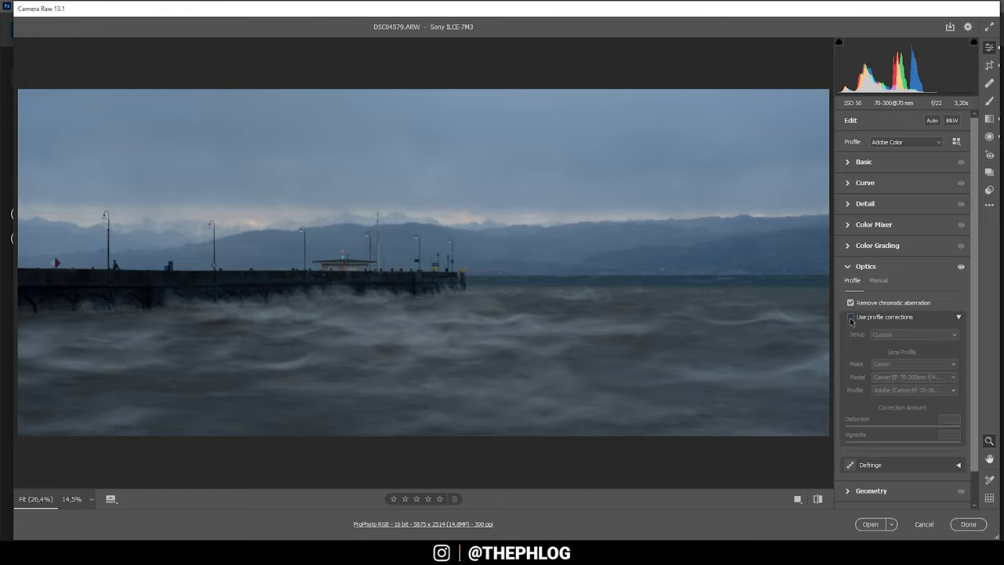
pyautogui.click(855, 267)
pyautogui.click(880, 140)
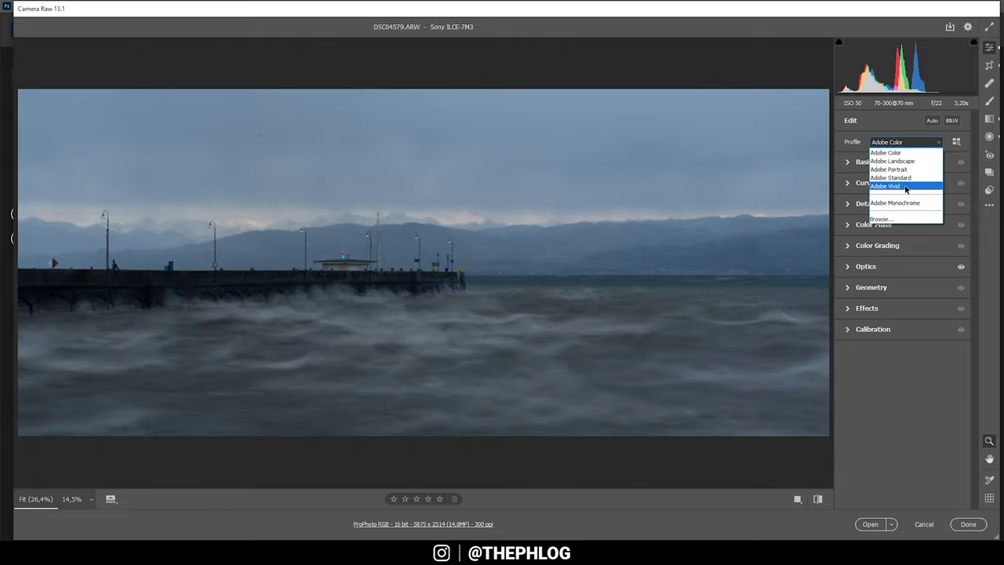
pyautogui.click(907, 160)
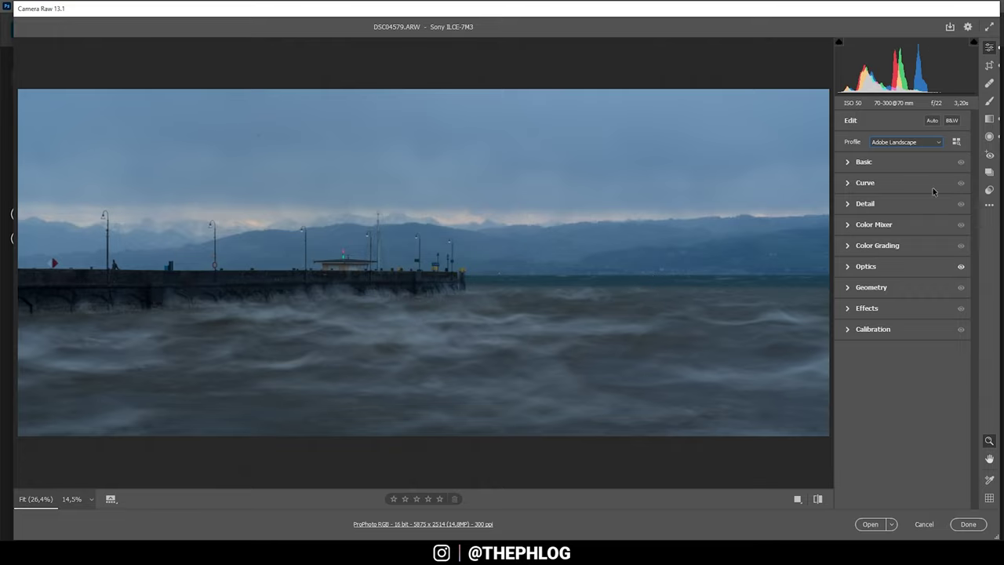
# Step: Set white balance to Cloudy with Highlights −100, Shadows +19 and Whites +61
pyautogui.click(868, 163)
pyautogui.click(890, 180)
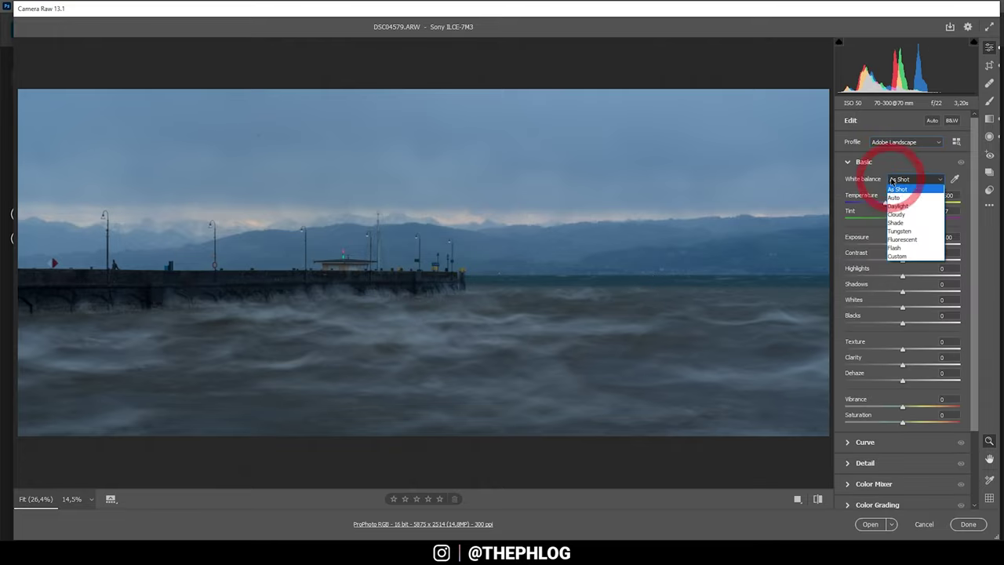
pyautogui.click(898, 215)
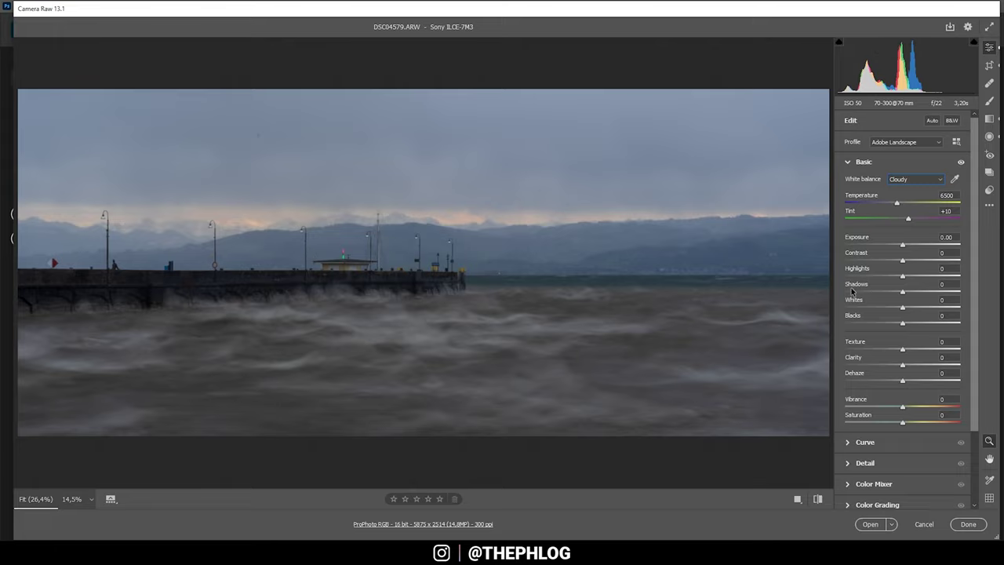
pyautogui.moveTo(902, 276); pyautogui.dragTo(806, 274)
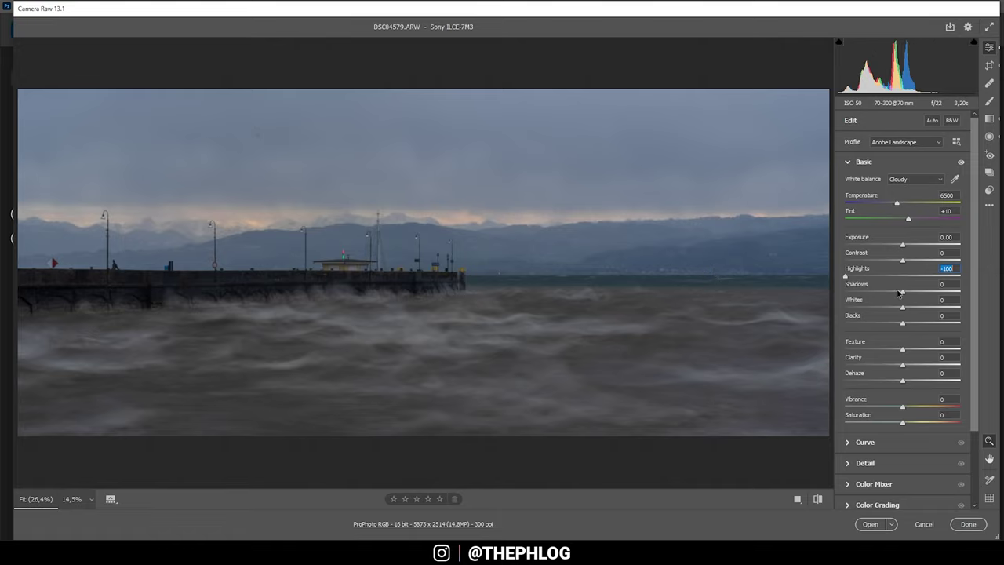
pyautogui.moveTo(902, 293); pyautogui.dragTo(913, 293)
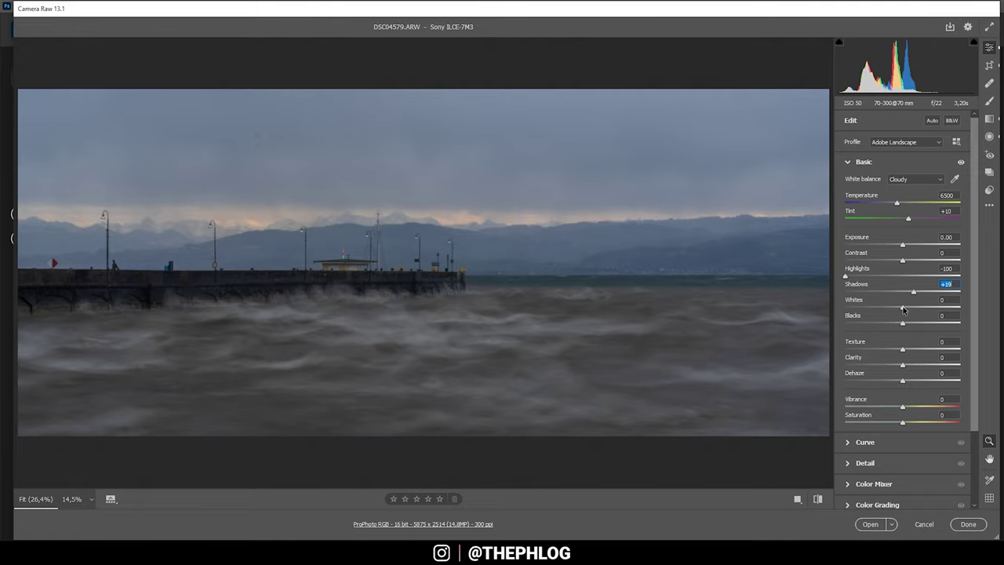
pyautogui.moveTo(903, 309); pyautogui.dragTo(940, 314)
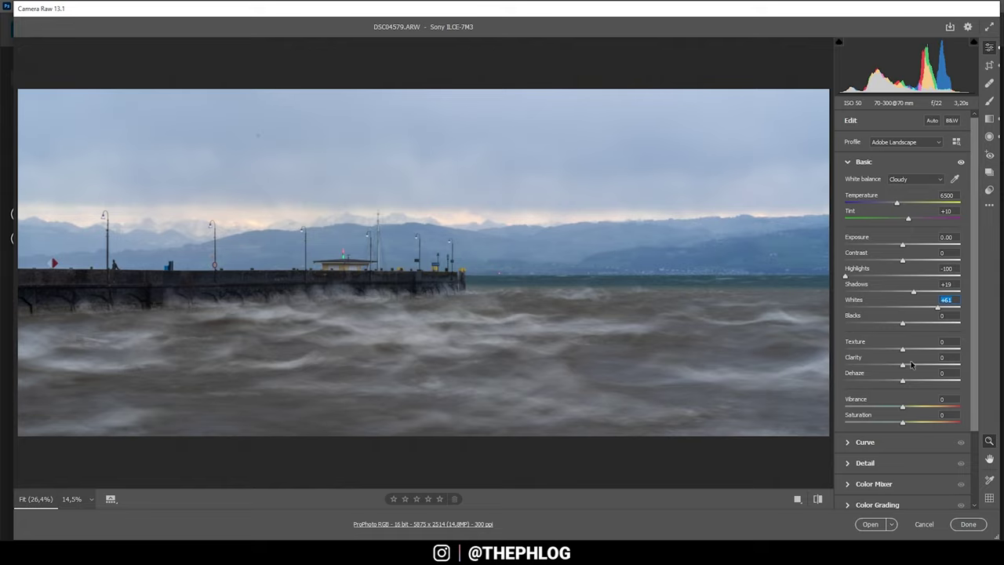
# Step: Add Texture +5 and Clarity +8, and lower Vibrance to −10
pyautogui.moveTo(902, 350); pyautogui.dragTo(904, 350)
pyautogui.moveTo(902, 366); pyautogui.dragTo(907, 366)
pyautogui.moveTo(903, 408); pyautogui.dragTo(901, 409)
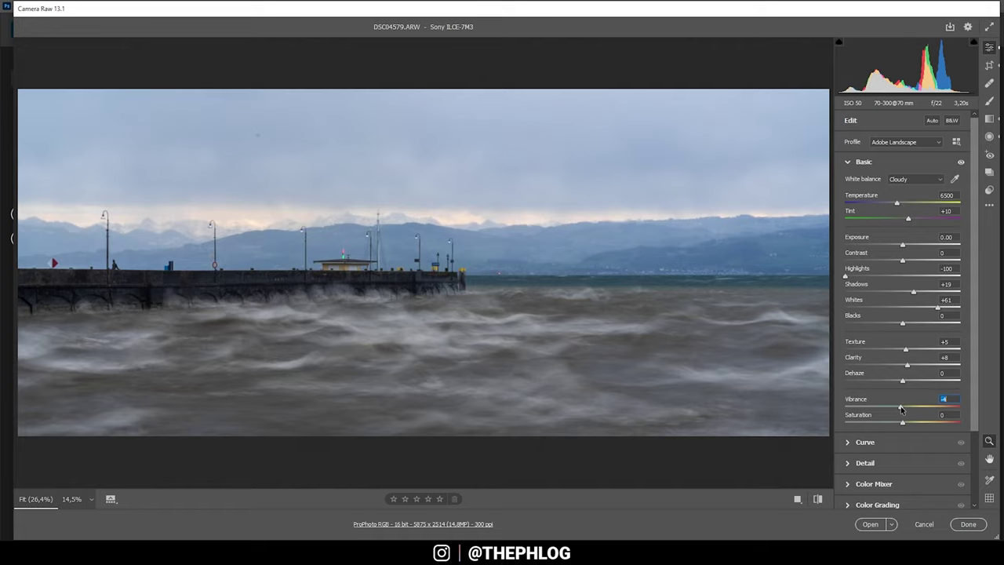
pyautogui.moveTo(900, 408); pyautogui.dragTo(897, 409)
# Step: Select the upper sky graduated filter and darken its exposure slightly
pyautogui.click(847, 163)
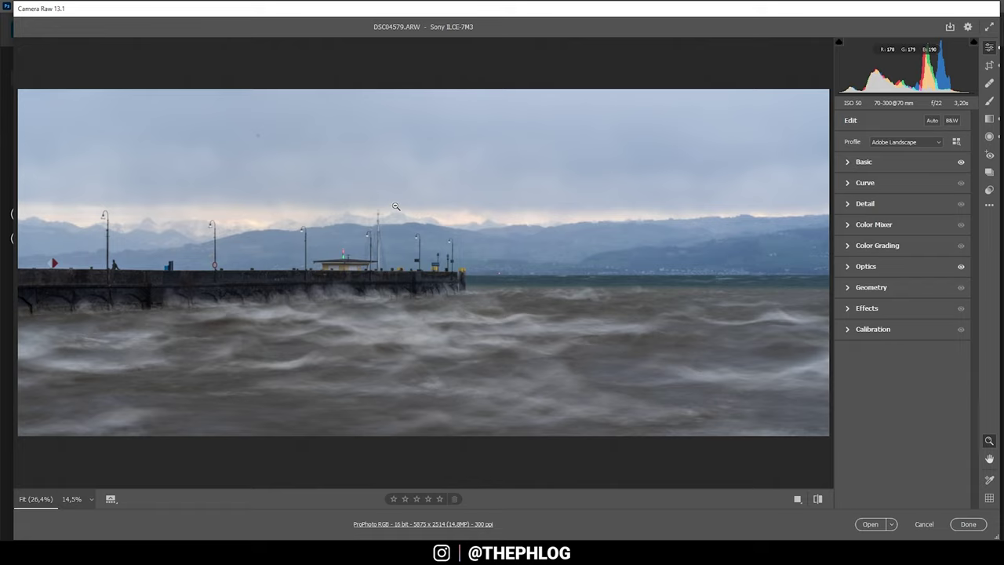
pyautogui.click(989, 122)
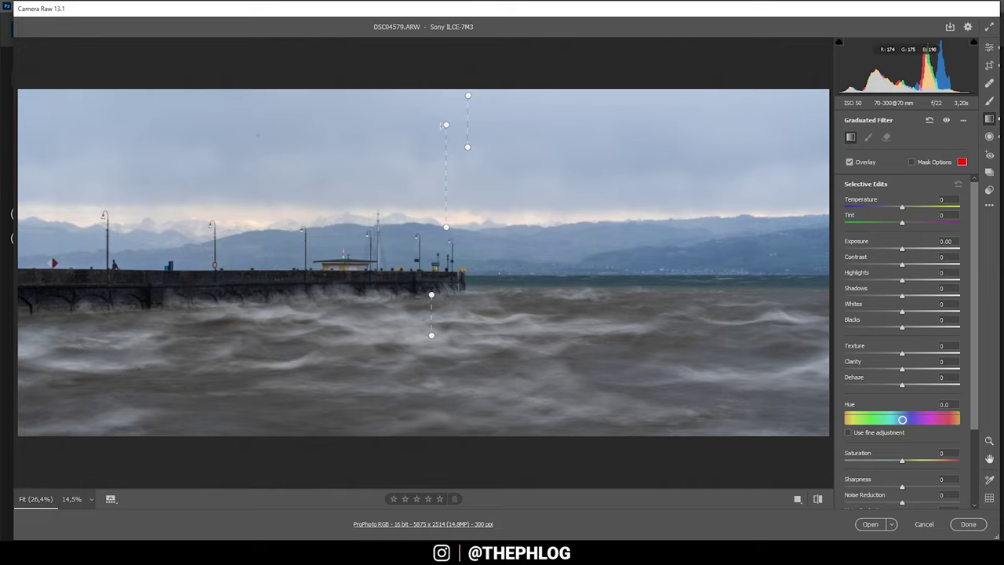
pyautogui.click(446, 124)
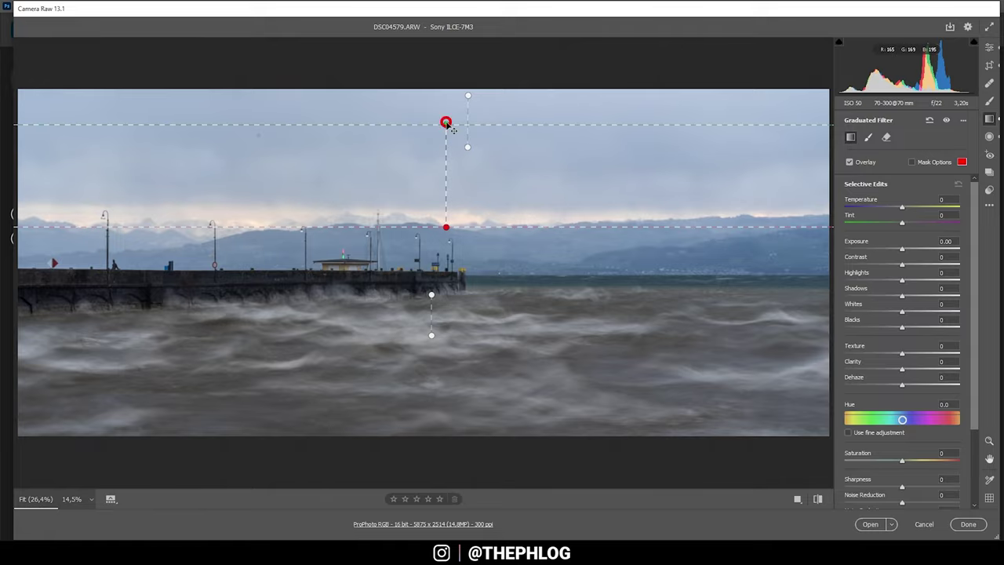
pyautogui.click(468, 95)
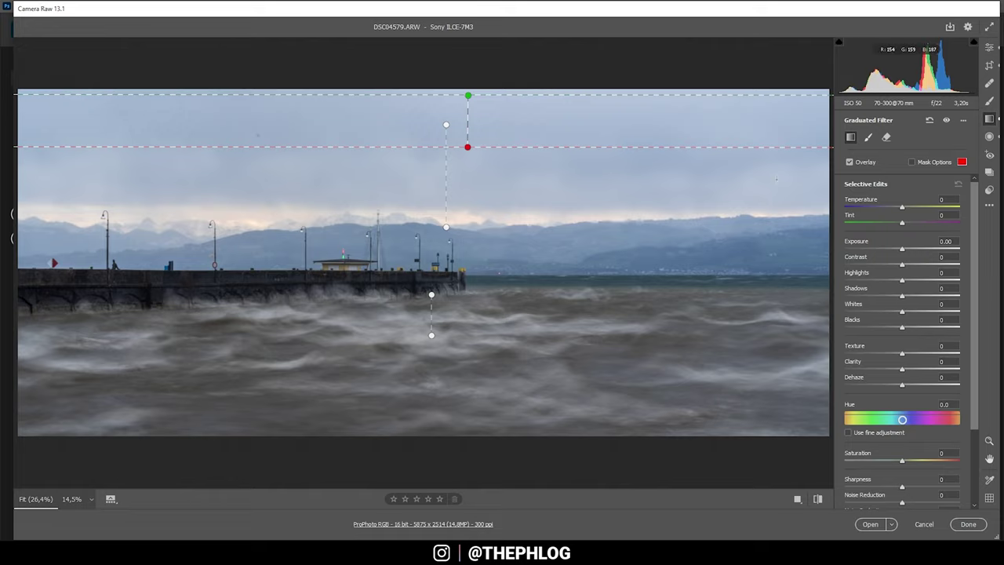
pyautogui.moveTo(903, 251); pyautogui.dragTo(894, 252)
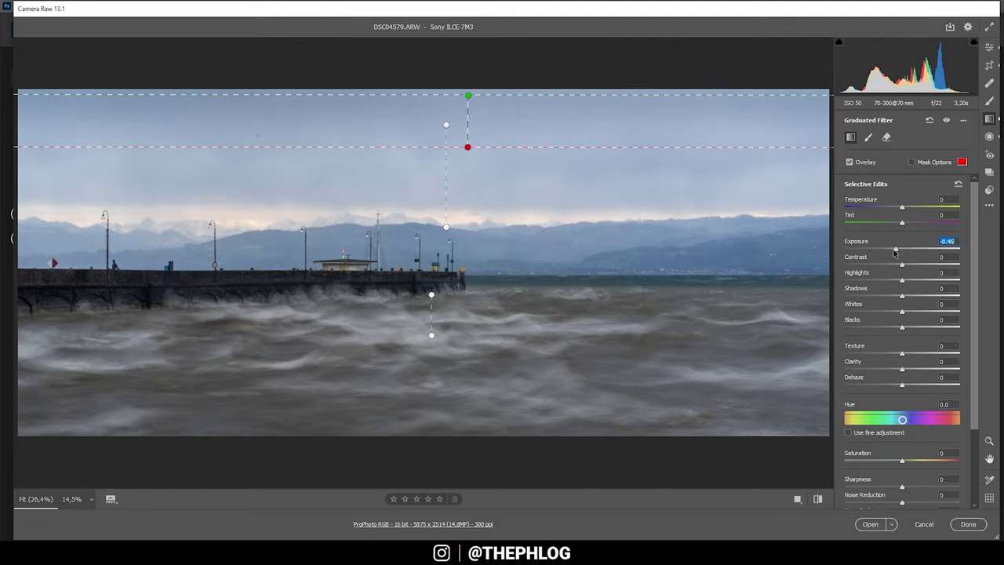
# Step: Set the larger sky gradient to Exposure −1.15 and Temperature −11
pyautogui.click(447, 124)
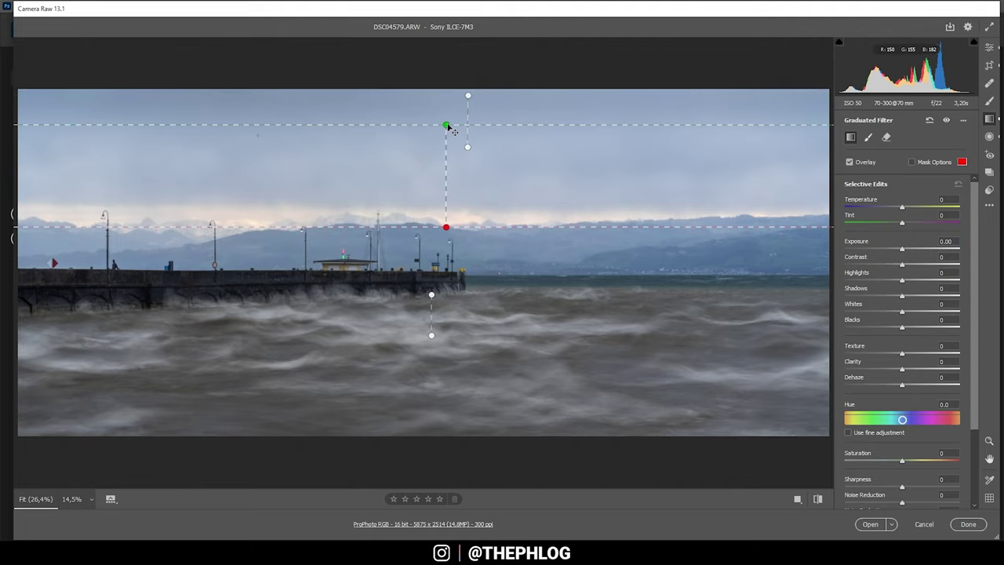
pyautogui.moveTo(903, 250); pyautogui.dragTo(893, 251)
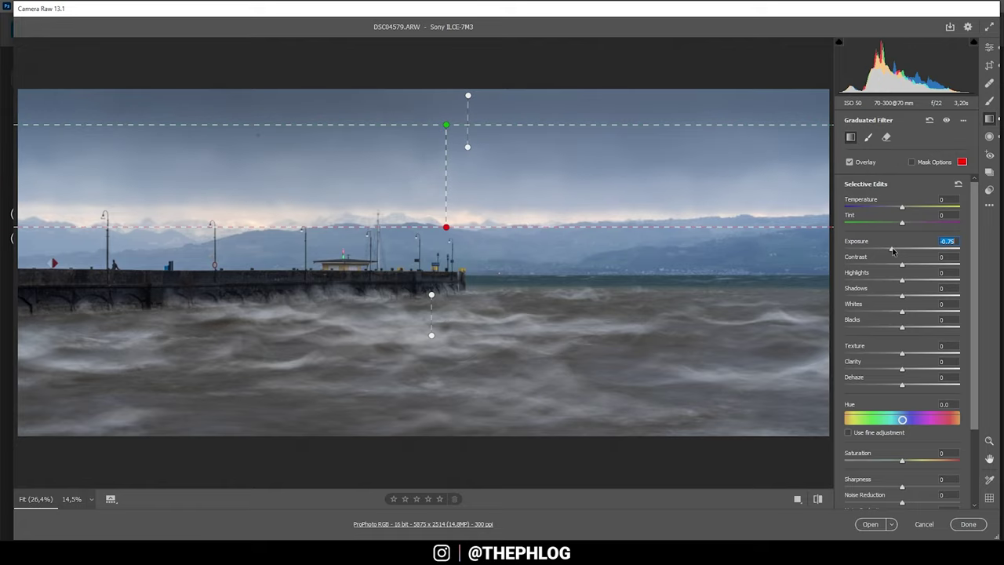
pyautogui.moveTo(892, 251); pyautogui.dragTo(885, 250)
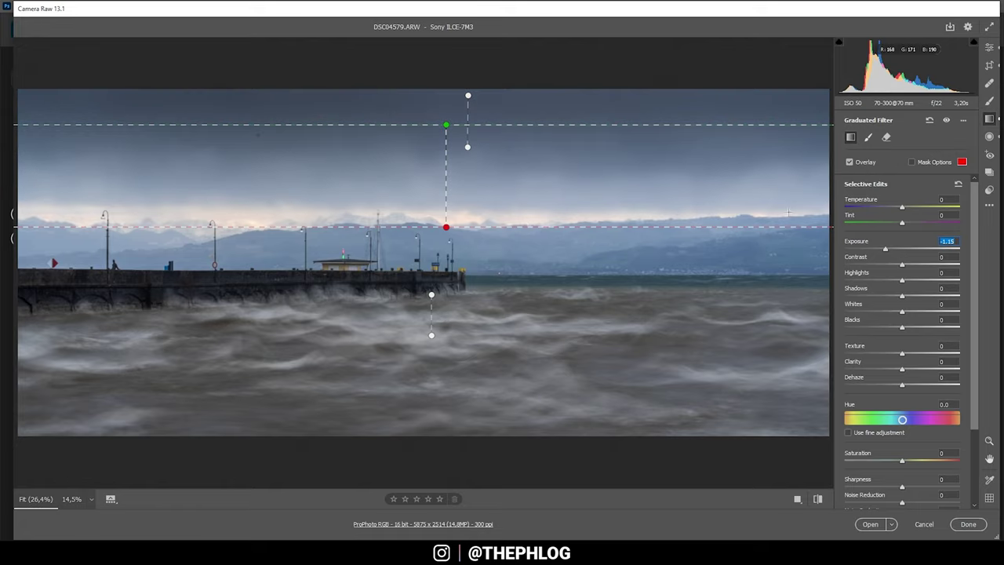
pyautogui.moveTo(903, 209); pyautogui.dragTo(897, 211)
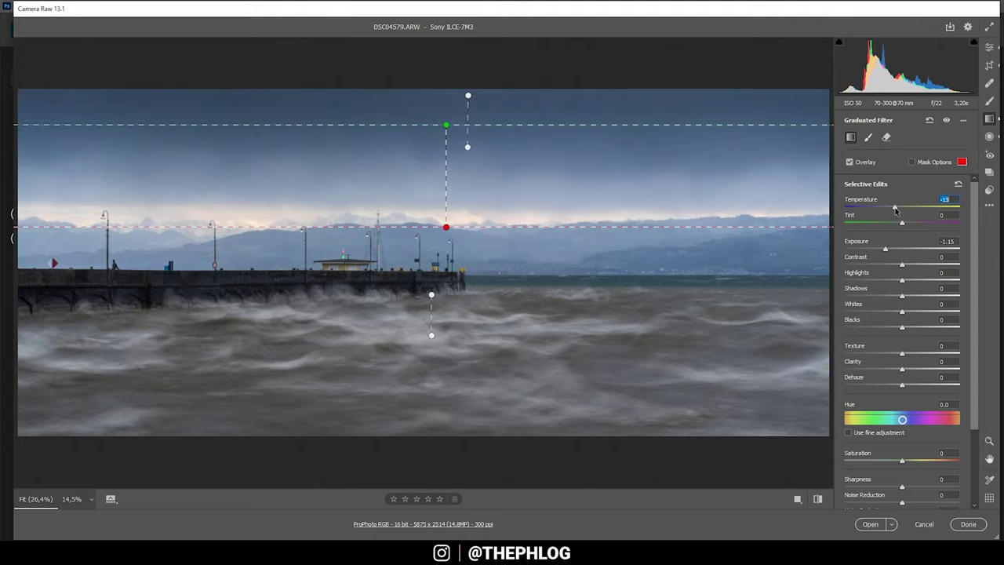
pyautogui.moveTo(895, 210); pyautogui.dragTo(896, 210)
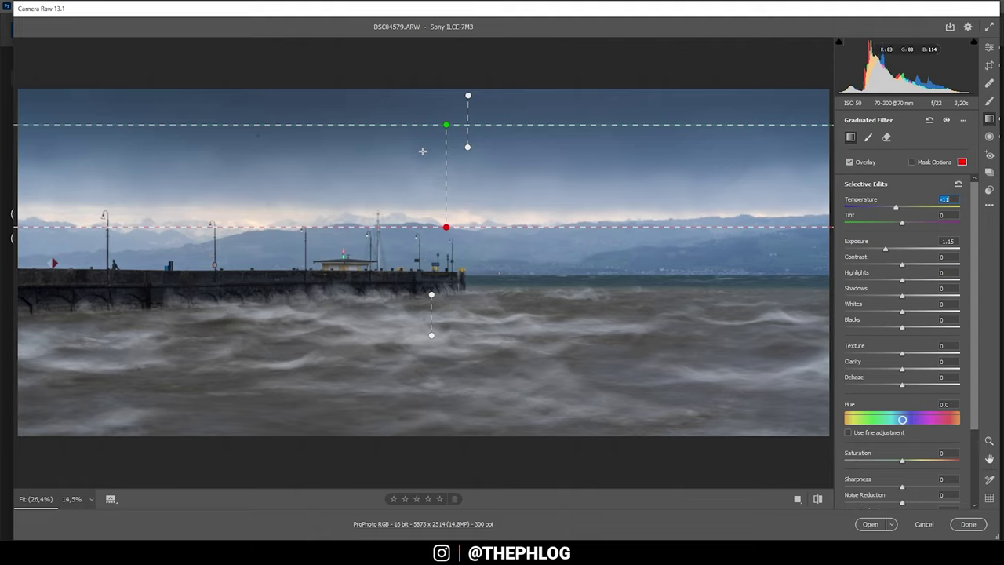
# Step: Give the sky gradient Whites −5, Clarity +100, Texture −100 and some noise reduction
pyautogui.moveTo(904, 313); pyautogui.dragTo(902, 313)
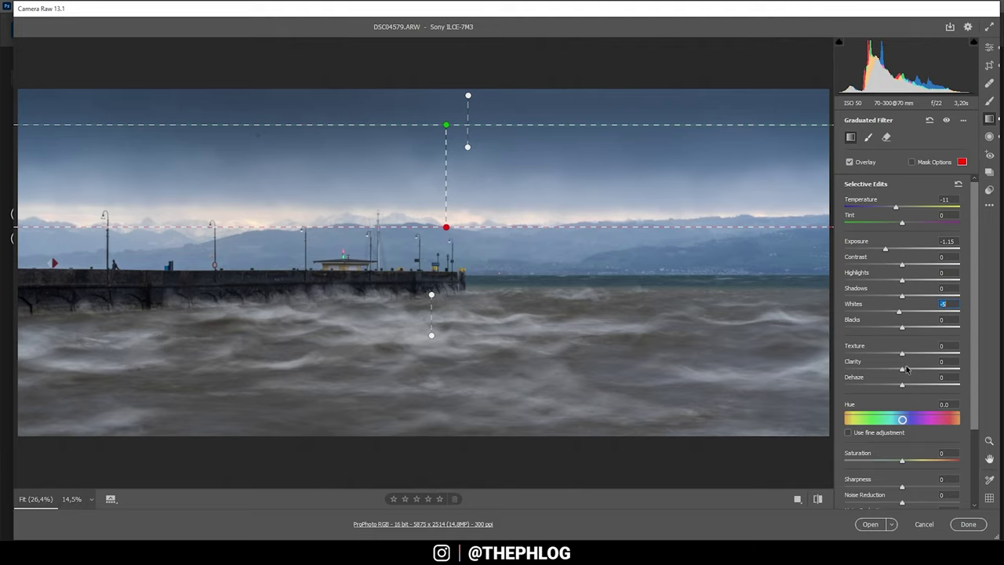
pyautogui.moveTo(903, 369); pyautogui.dragTo(958, 368)
pyautogui.moveTo(902, 353); pyautogui.dragTo(819, 354)
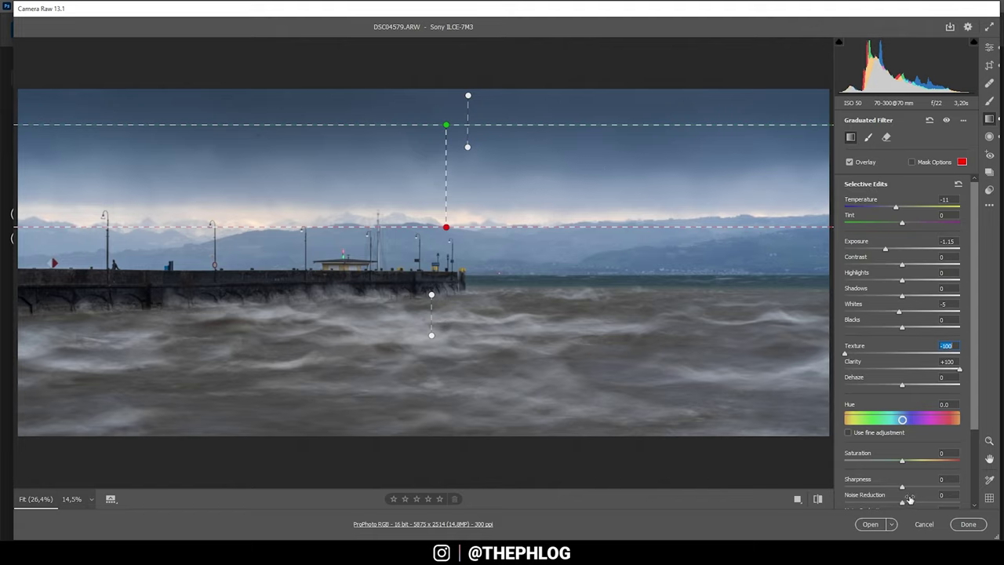
pyautogui.moveTo(902, 503); pyautogui.dragTo(944, 502)
pyautogui.click(432, 296)
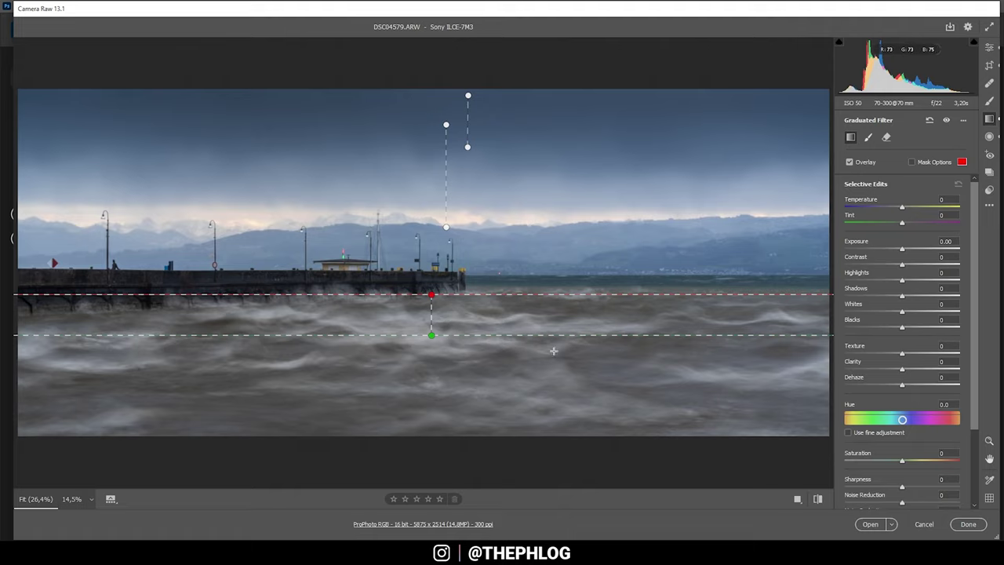
# Step: Give the foreground wave gradient Blacks −15, Texture +8 and Clarity +11
pyautogui.moveTo(902, 327); pyautogui.dragTo(889, 330)
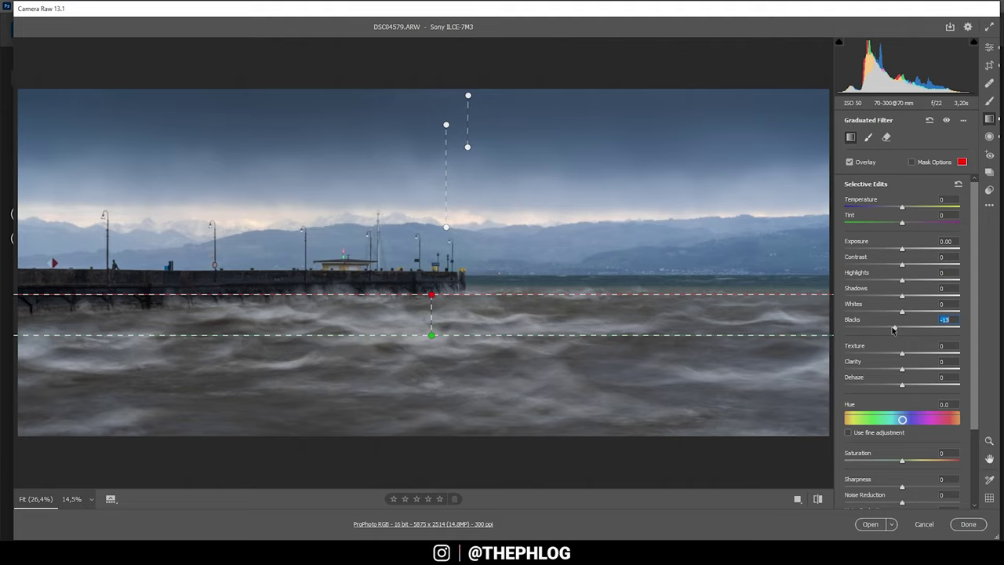
pyautogui.click(892, 330)
pyautogui.moveTo(909, 356); pyautogui.dragTo(904, 354)
pyautogui.moveTo(902, 371); pyautogui.dragTo(909, 371)
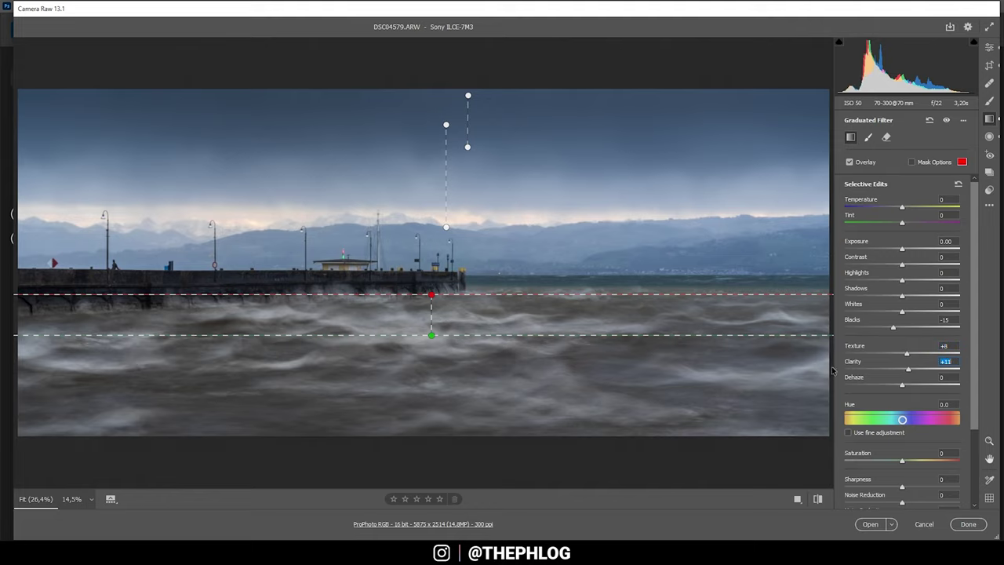
pyautogui.click(989, 48)
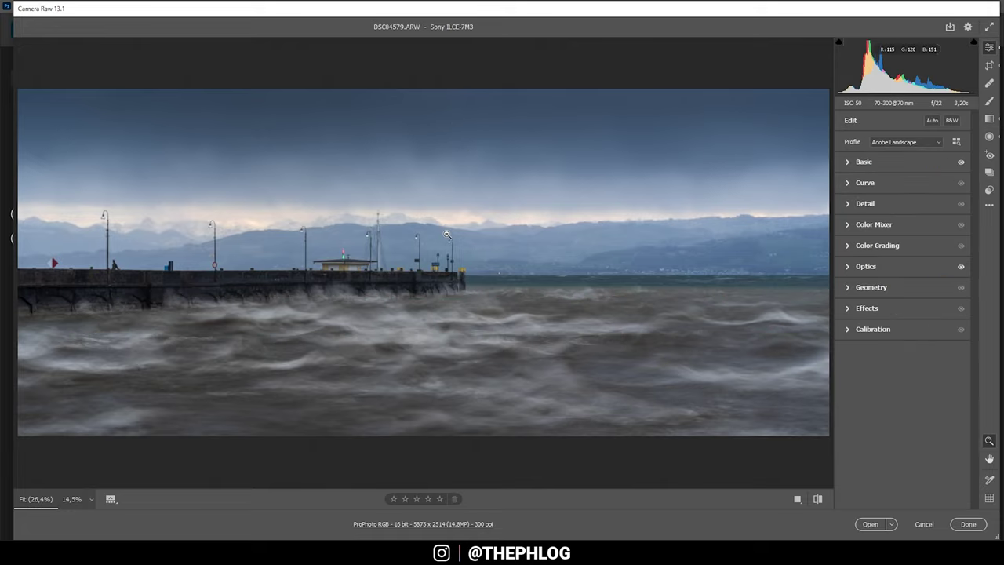
pyautogui.click(990, 137)
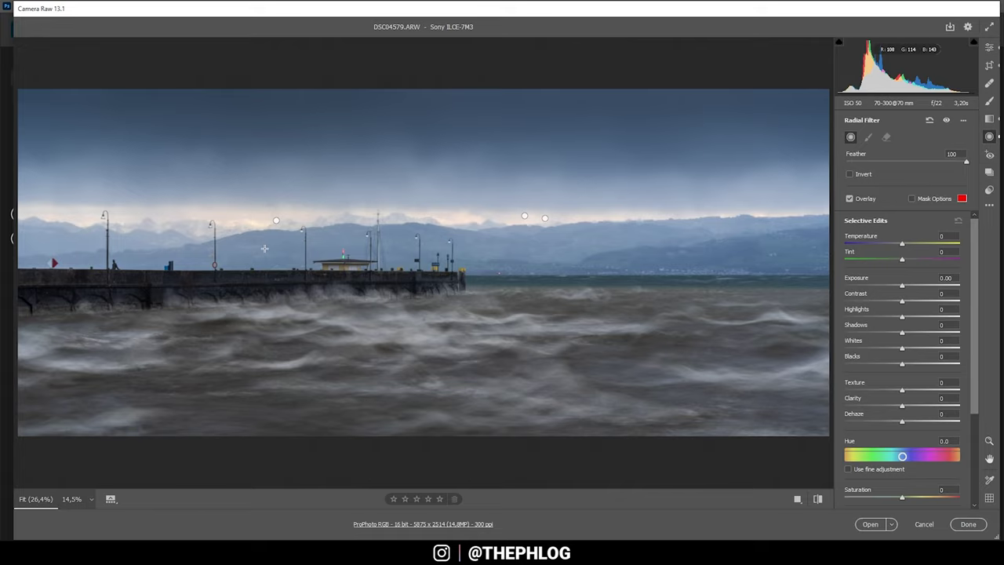
# Step: Set the left horizon radial filter to Dehaze −20 and Temperature +2
pyautogui.click(275, 220)
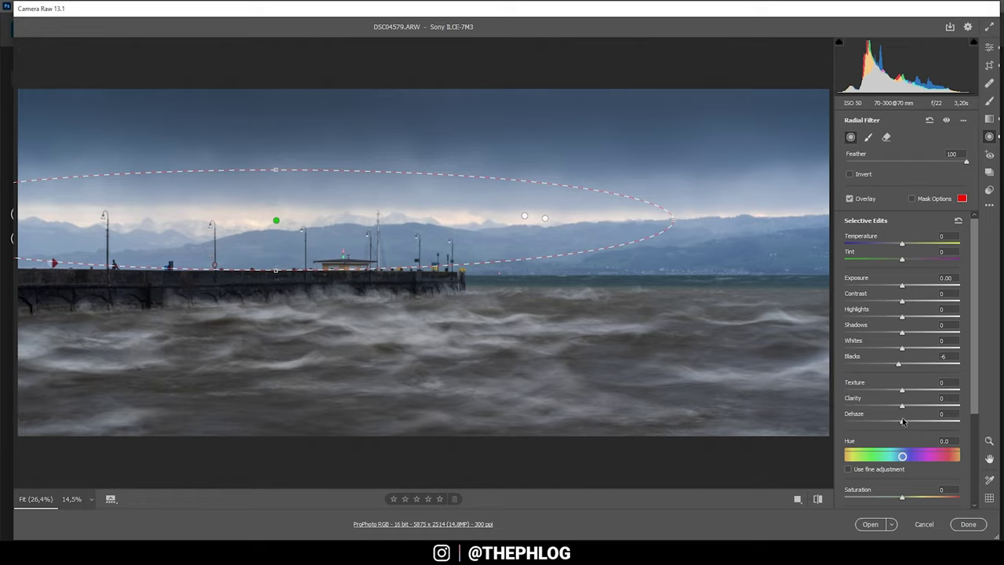
pyautogui.moveTo(902, 423); pyautogui.dragTo(891, 422)
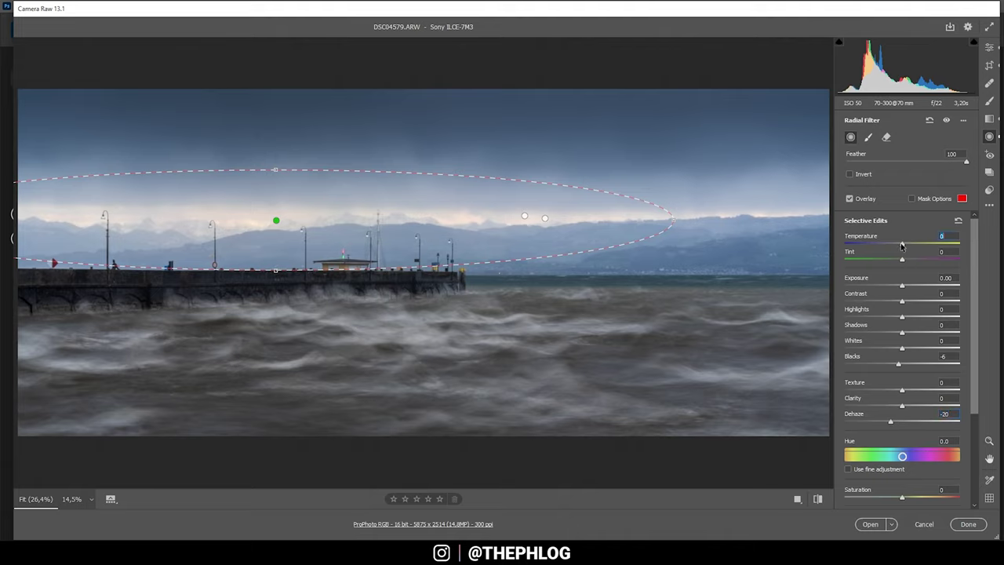
pyautogui.moveTo(902, 245); pyautogui.dragTo(904, 245)
# Step: Set the right horizon radial to Blacks +31 and Dehaze −10, then draw a wide horizon radial
pyautogui.click(524, 215)
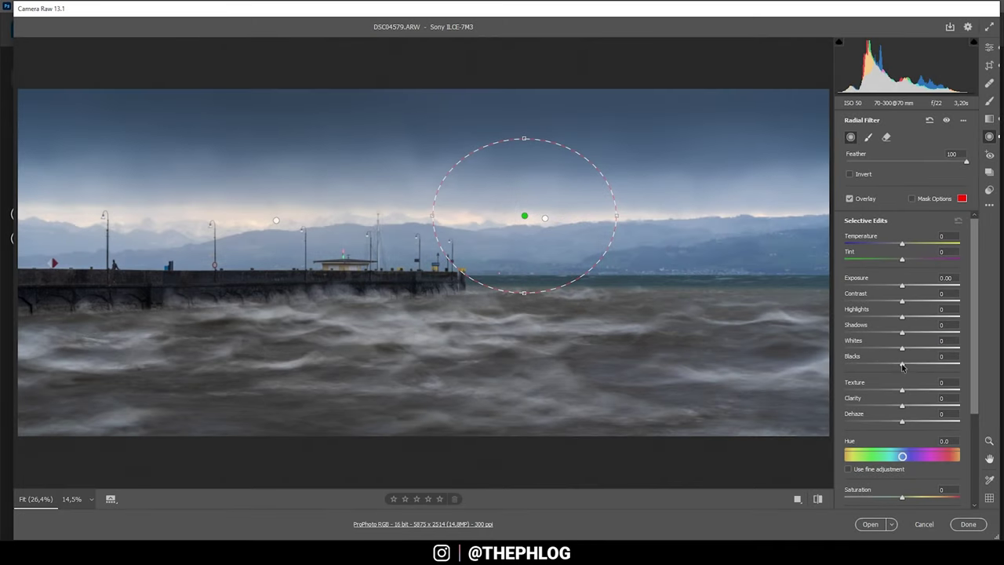
pyautogui.moveTo(902, 365); pyautogui.dragTo(920, 366)
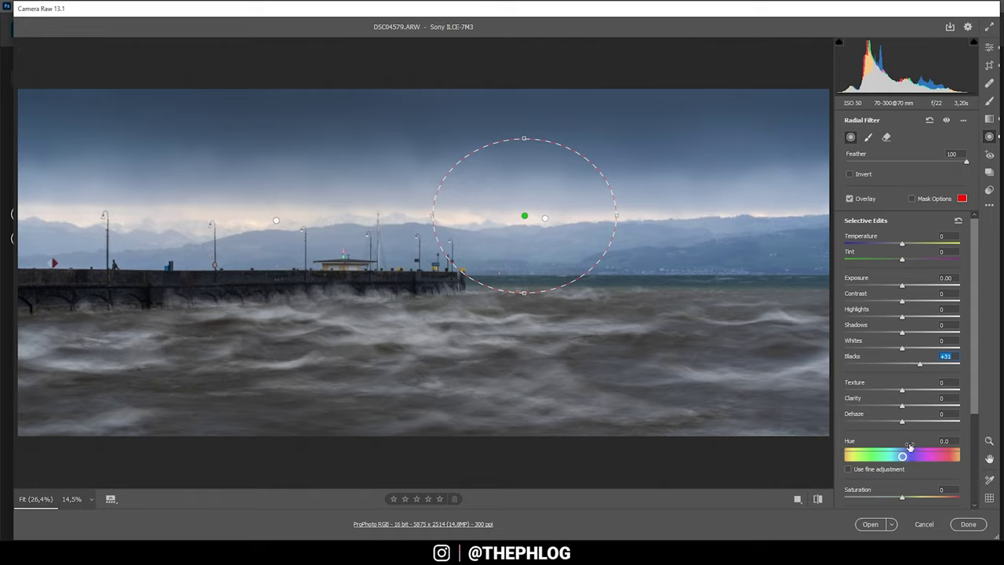
pyautogui.moveTo(900, 424); pyautogui.dragTo(893, 423)
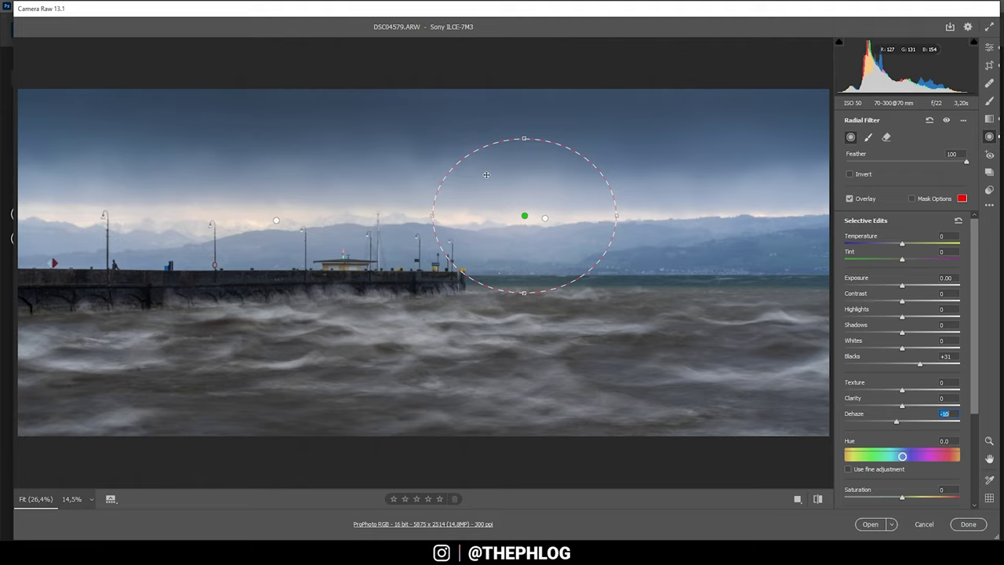
pyautogui.moveTo(547, 218); pyautogui.dragTo(767, 239)
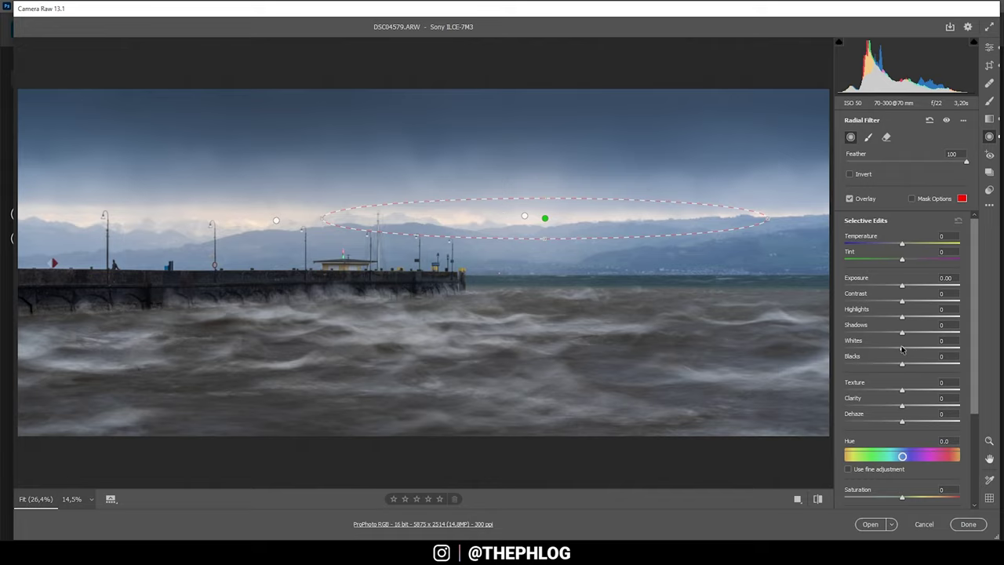
# Step: Give the wide horizon radial Whites +45, Dehaze −58 and Temperature +15 for a warm glow
pyautogui.moveTo(902, 351); pyautogui.dragTo(928, 351)
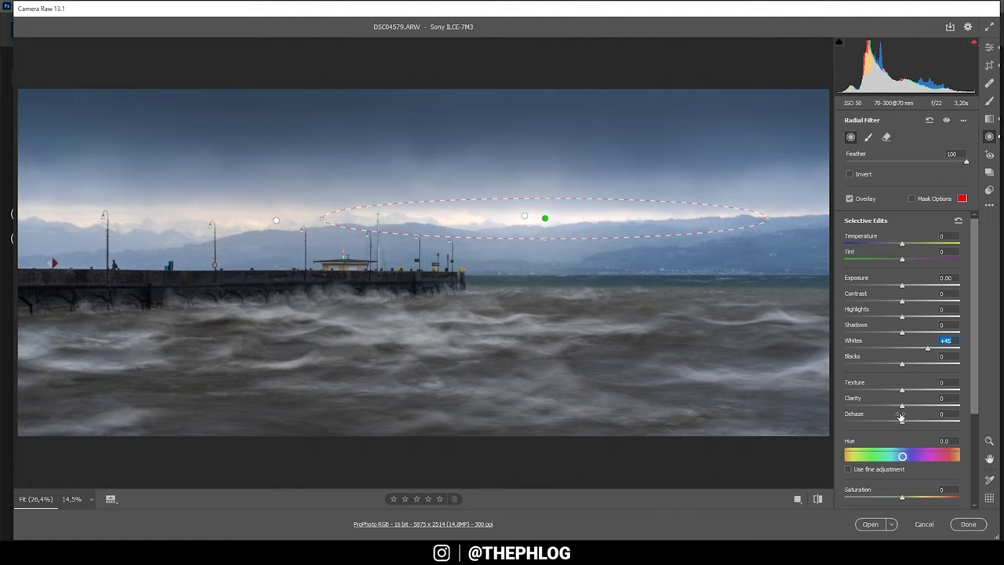
pyautogui.moveTo(901, 423); pyautogui.dragTo(893, 423)
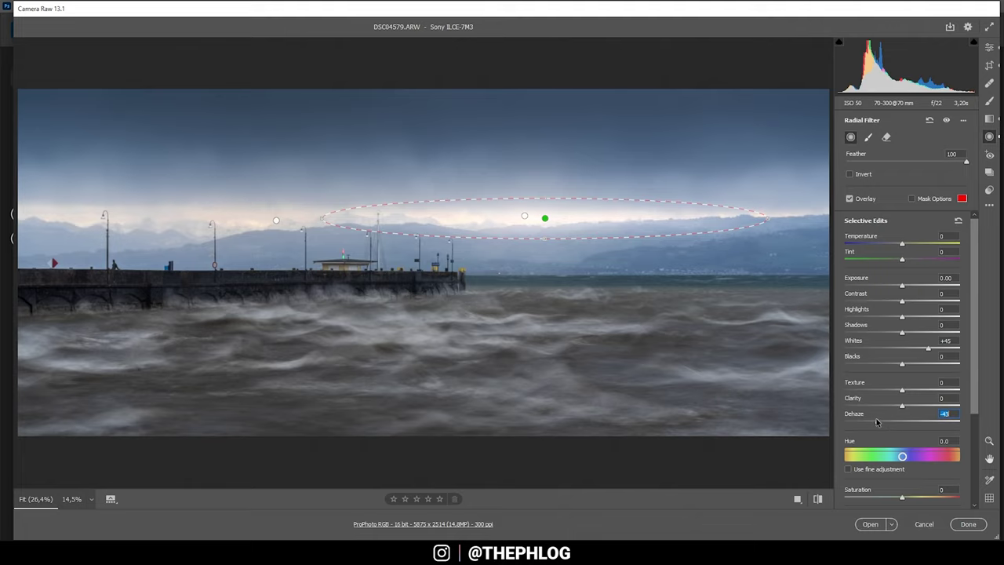
pyautogui.moveTo(877, 422); pyautogui.dragTo(868, 422)
pyautogui.moveTo(903, 245); pyautogui.dragTo(911, 246)
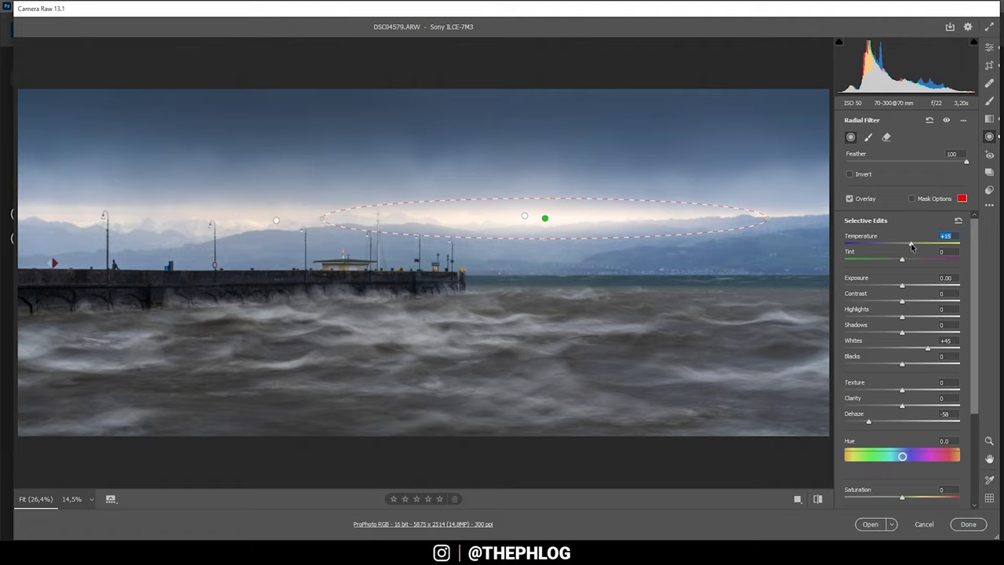
# Step: Raise the Blues saturation in the Color Mixer, trying then resetting a warm highlight grade
pyautogui.click(991, 48)
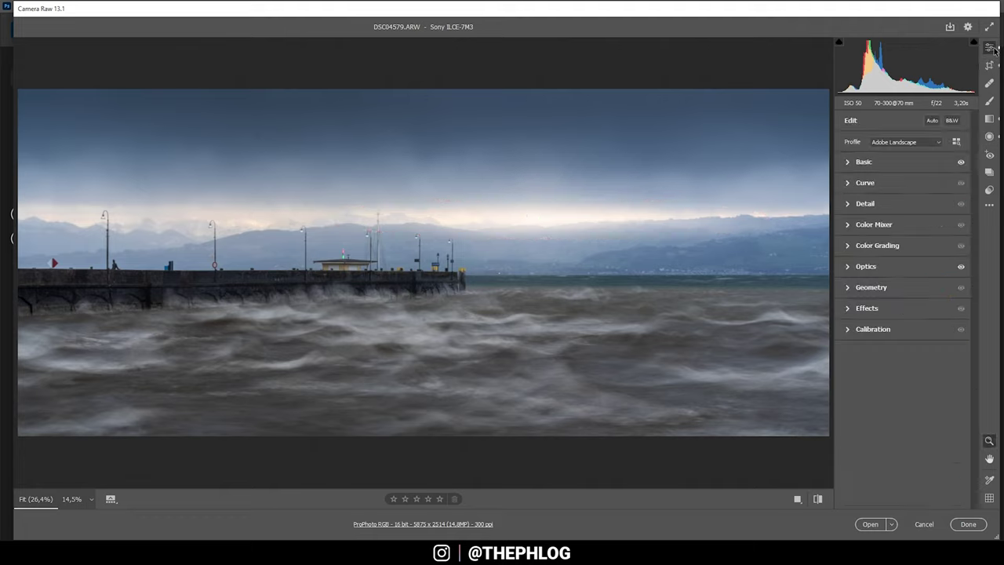
pyautogui.click(849, 225)
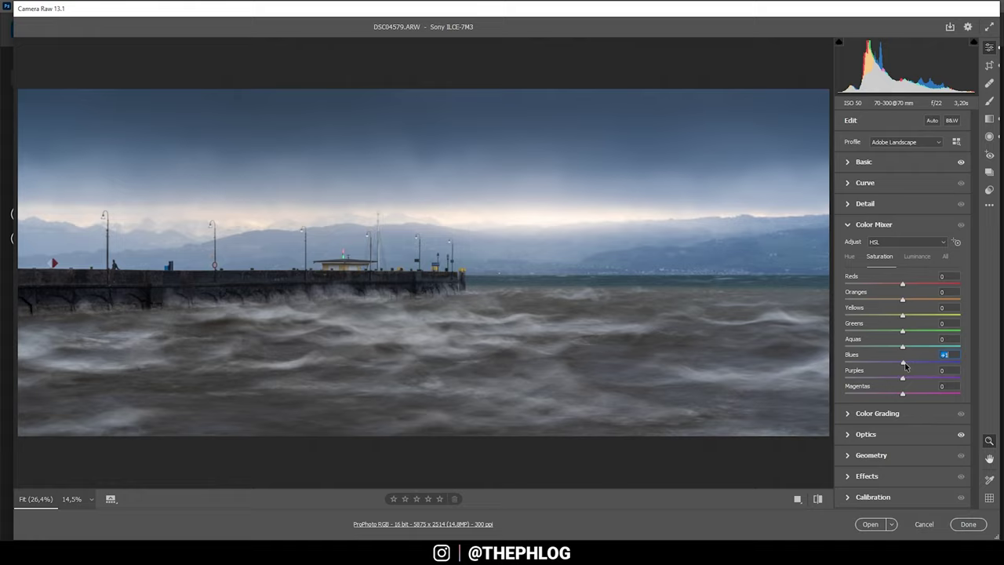
pyautogui.moveTo(907, 366); pyautogui.dragTo(916, 365)
pyautogui.click(878, 412)
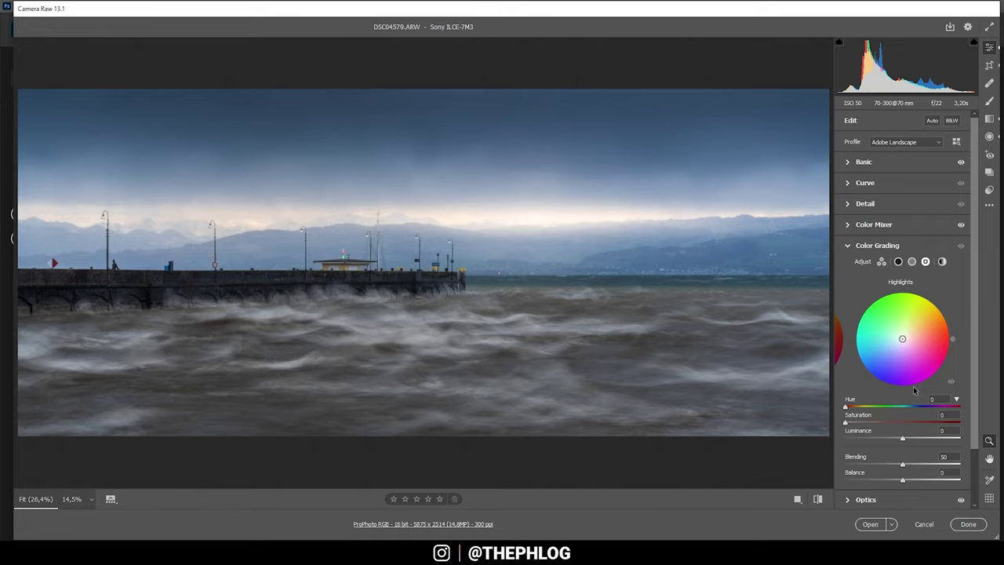
pyautogui.moveTo(902, 340); pyautogui.dragTo(911, 331)
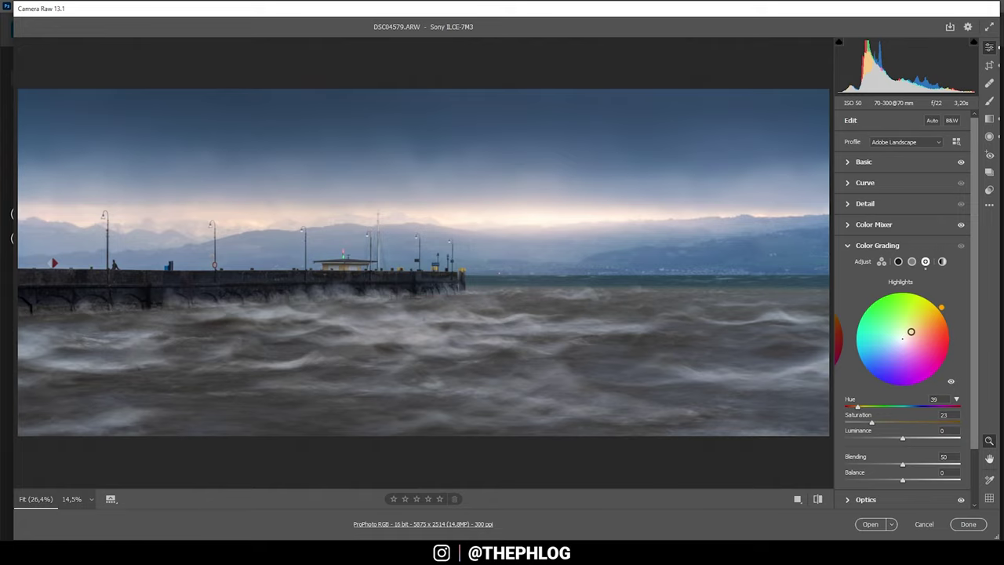
pyautogui.moveTo(872, 422); pyautogui.dragTo(880, 423)
pyautogui.doubleClick(878, 424)
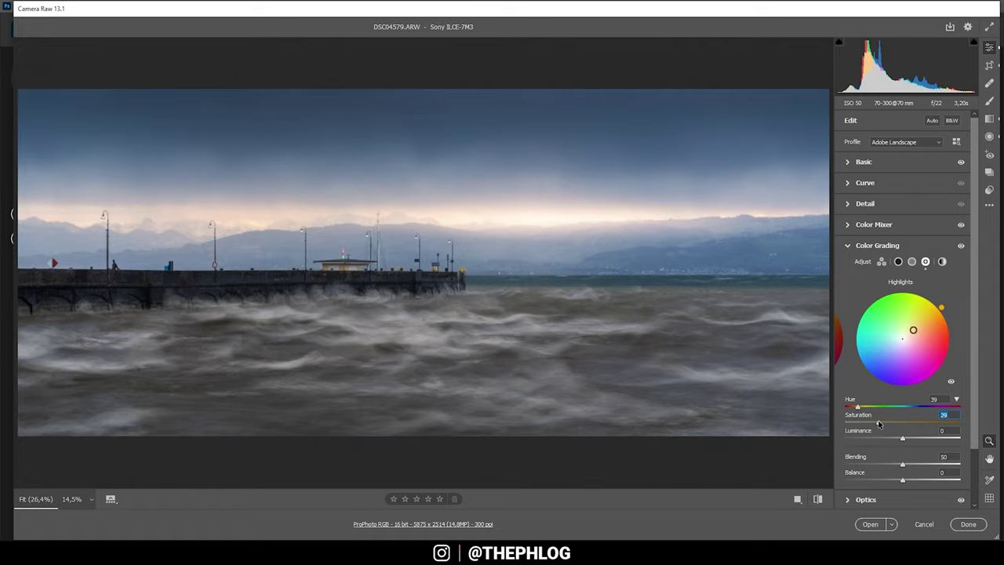
# Step: Set sharpening to 68 with Radius 0.5, Detail 100 and Masking 67
pyautogui.click(847, 246)
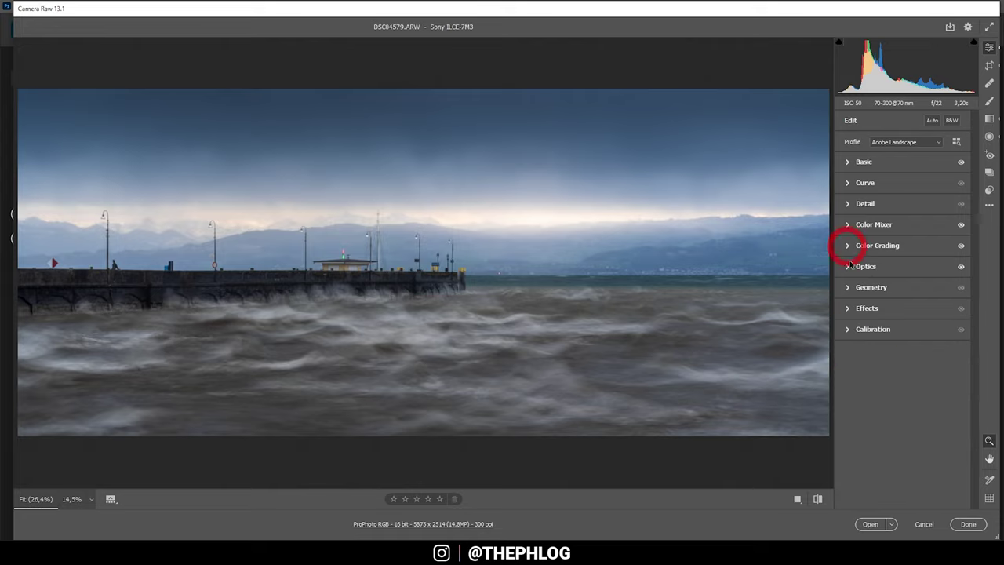
pyautogui.click(848, 205)
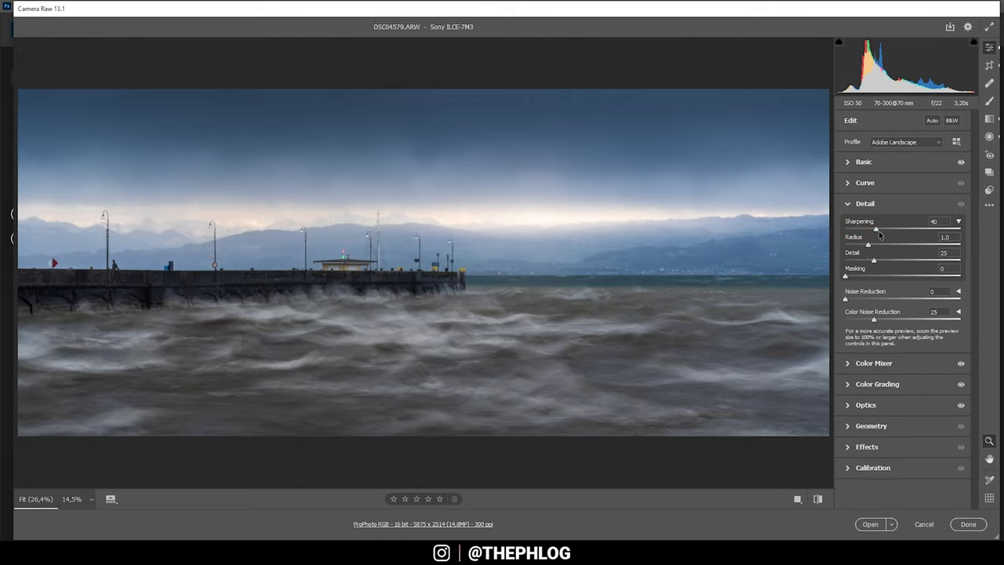
pyautogui.moveTo(888, 234); pyautogui.dragTo(922, 287)
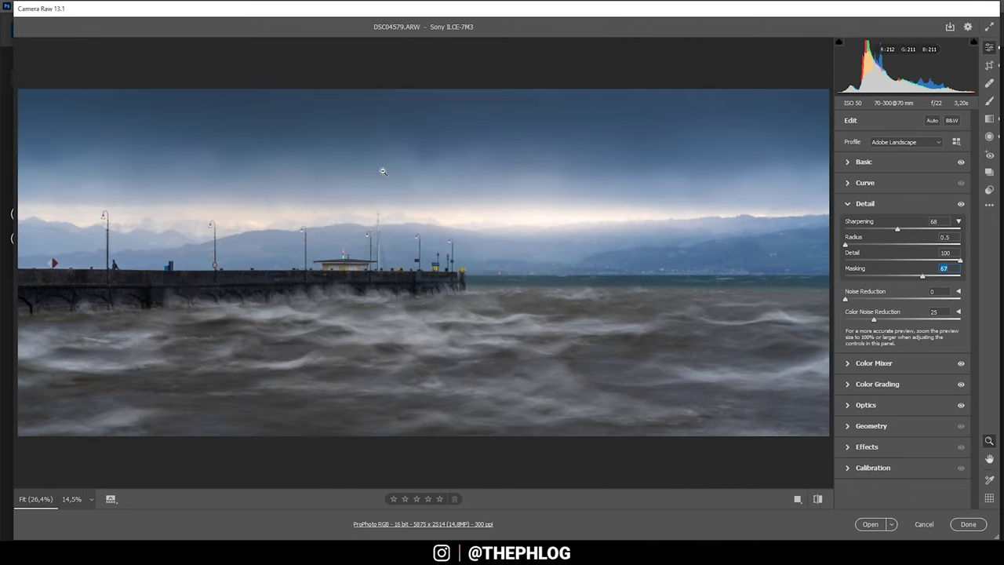
# Step: Open the edited photo in Photoshop and duplicate the Background as Layer 1
pyautogui.click(867, 524)
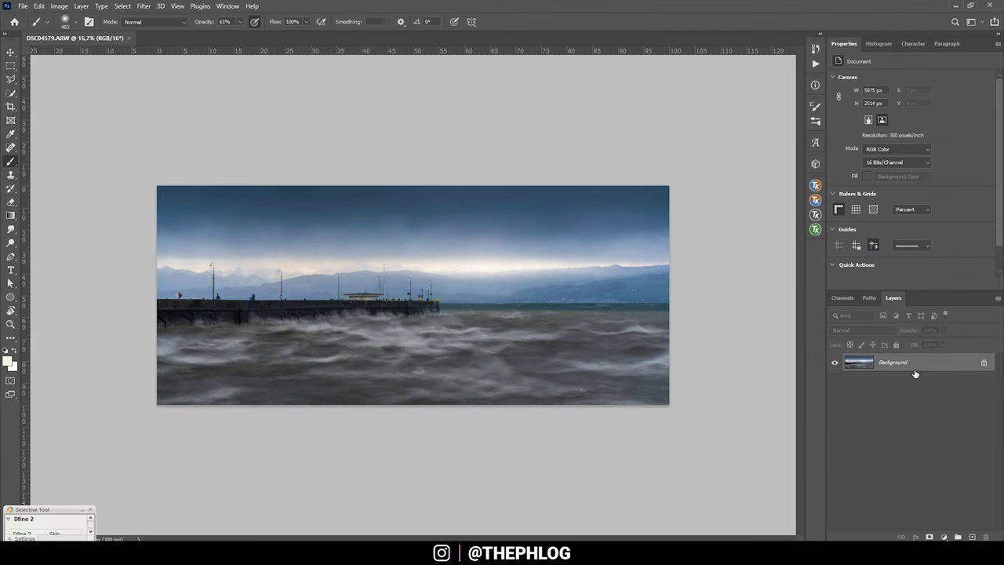
pyautogui.hotkey('ctrl', 'j')
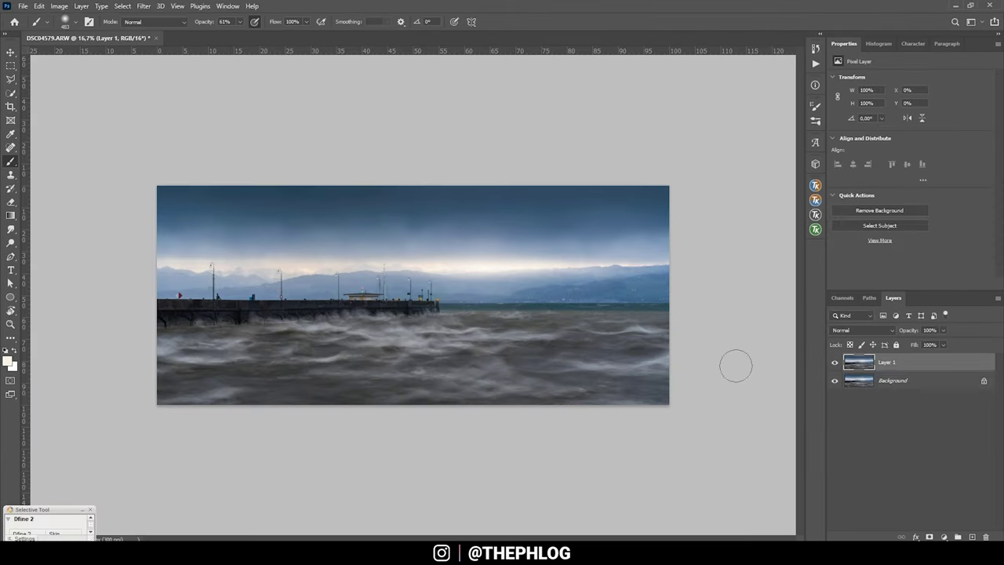
pyautogui.moveTo(232, 308); pyautogui.dragTo(273, 316)
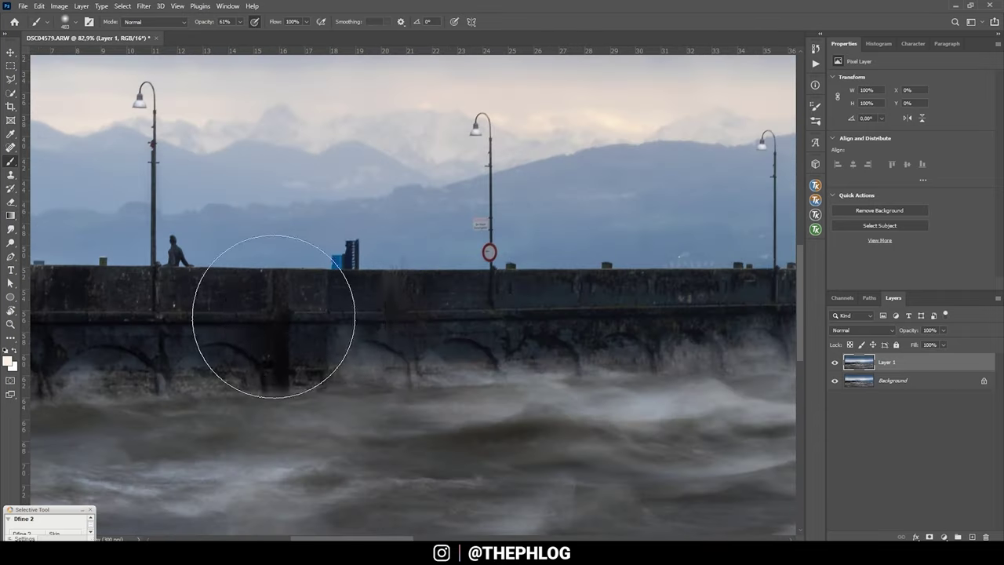
pyautogui.hscroll(-5, 273, 316)
pyautogui.scroll(-3, 48, 196)
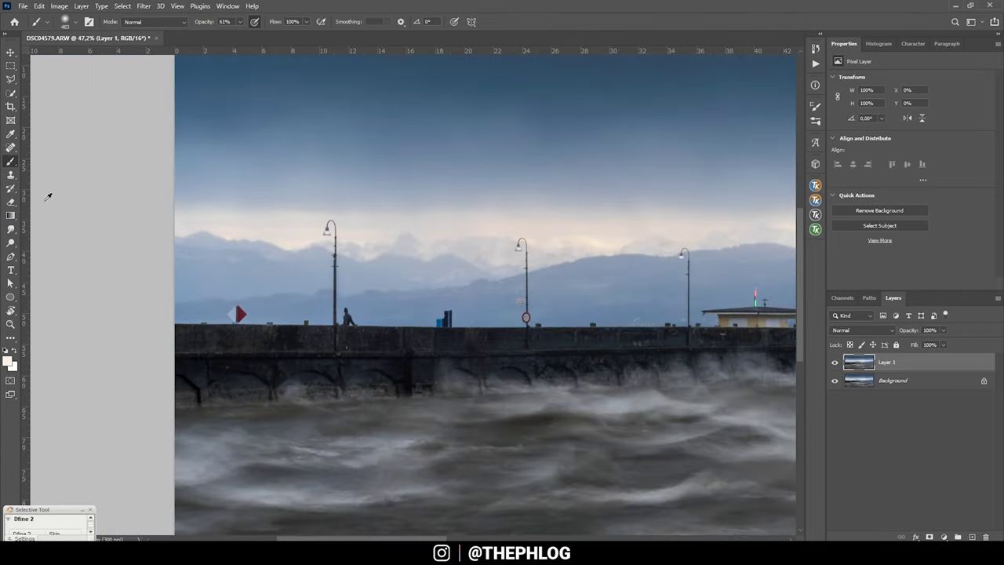
# Step: Spot-heal a distracting object near the pier and a small spot by the building
pyautogui.click(11, 146)
pyautogui.scroll(2, 528, 269)
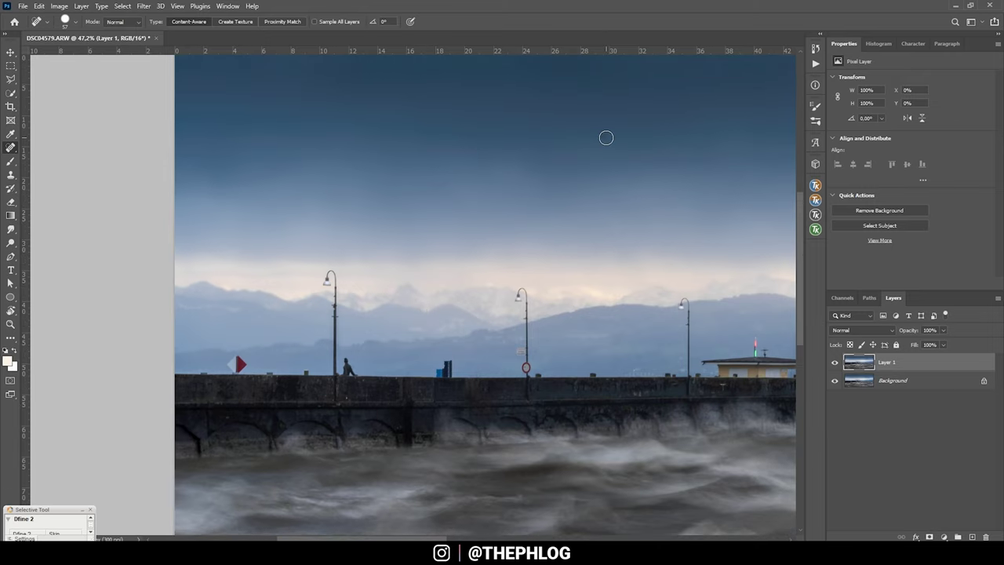
pyautogui.scroll(-3, 606, 138)
pyautogui.hscroll(2, 630, 361)
pyautogui.click(612, 382)
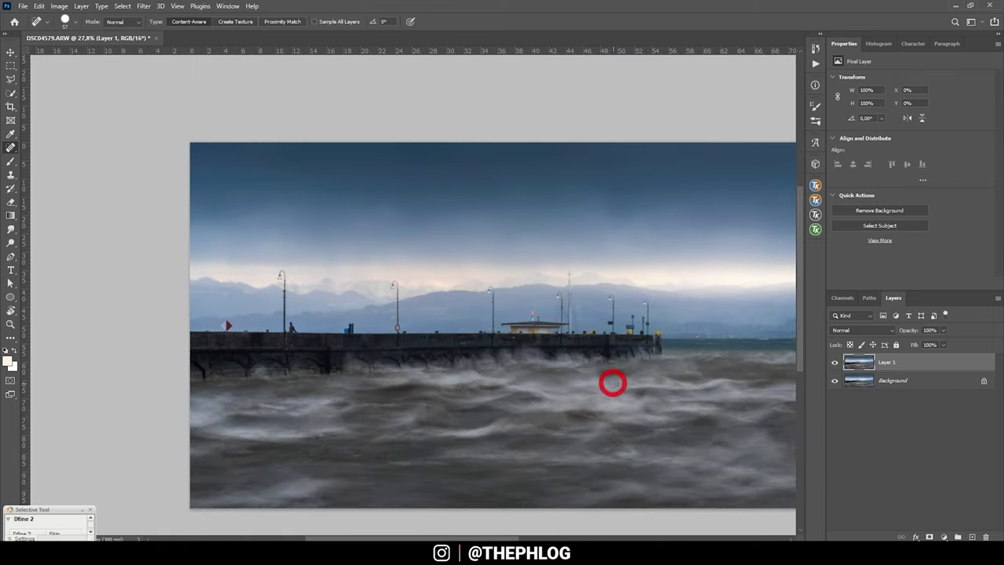
pyautogui.hscroll(2, 616, 384)
pyautogui.scroll(-1, 604, 372)
pyautogui.hscroll(3, 604, 371)
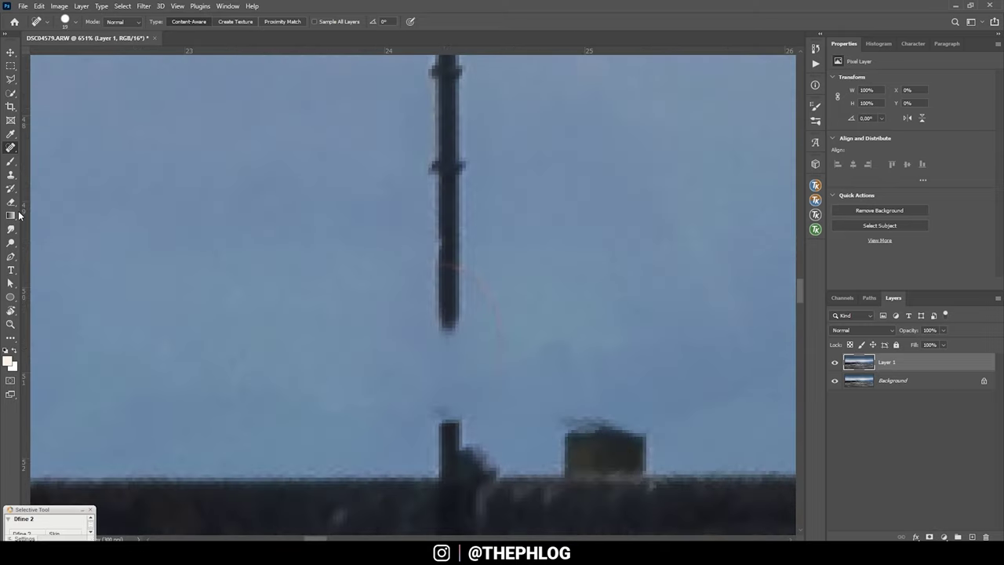
pyautogui.scroll(-5, 447, 235)
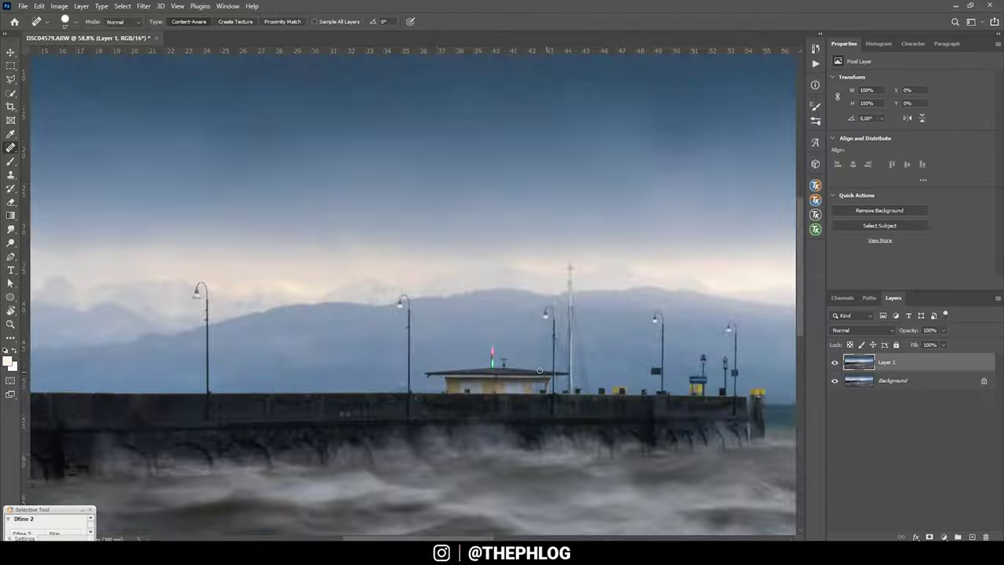
pyautogui.scroll(4, 466, 339)
pyautogui.moveTo(494, 322); pyautogui.dragTo(467, 338)
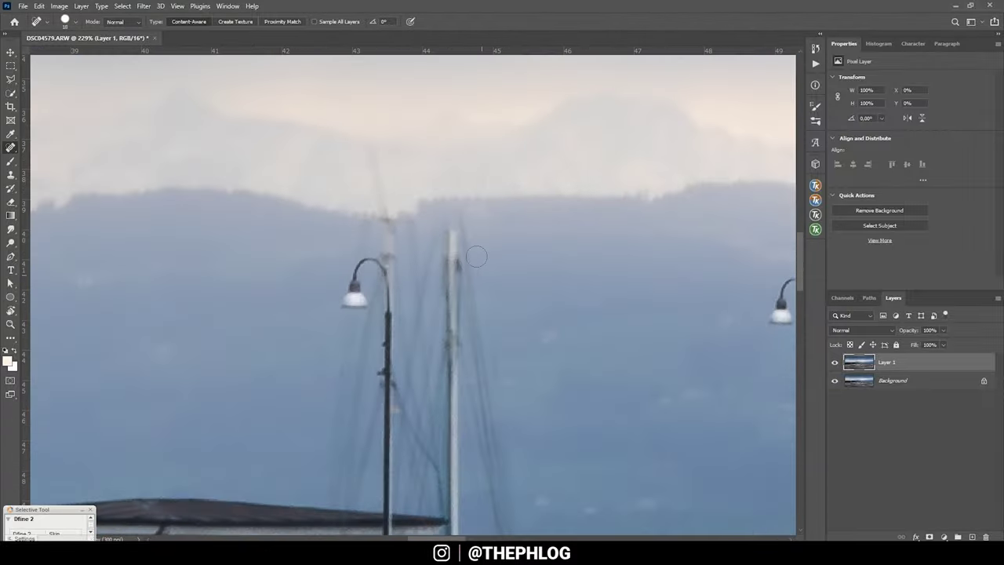
pyautogui.scroll(-3, 476, 256)
pyautogui.click(488, 347)
# Step: Paint out the white pole beside the building and a pier sign, comparing before and after
pyautogui.scroll(3, 439, 384)
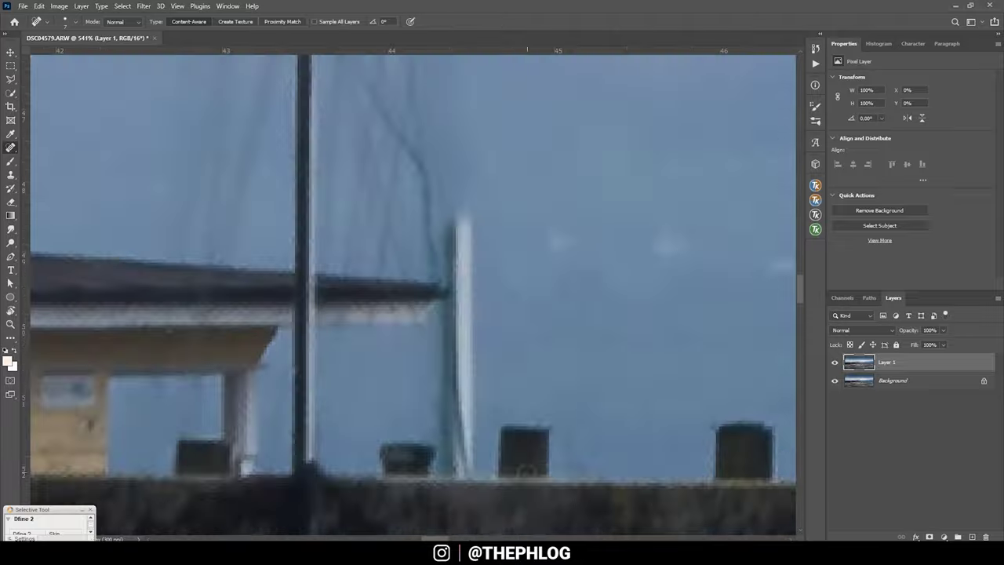
pyautogui.moveTo(460, 219); pyautogui.dragTo(461, 469)
pyautogui.moveTo(510, 463); pyautogui.dragTo(358, 455)
pyautogui.scroll(-5, 358, 454)
pyautogui.scroll(4, 436, 180)
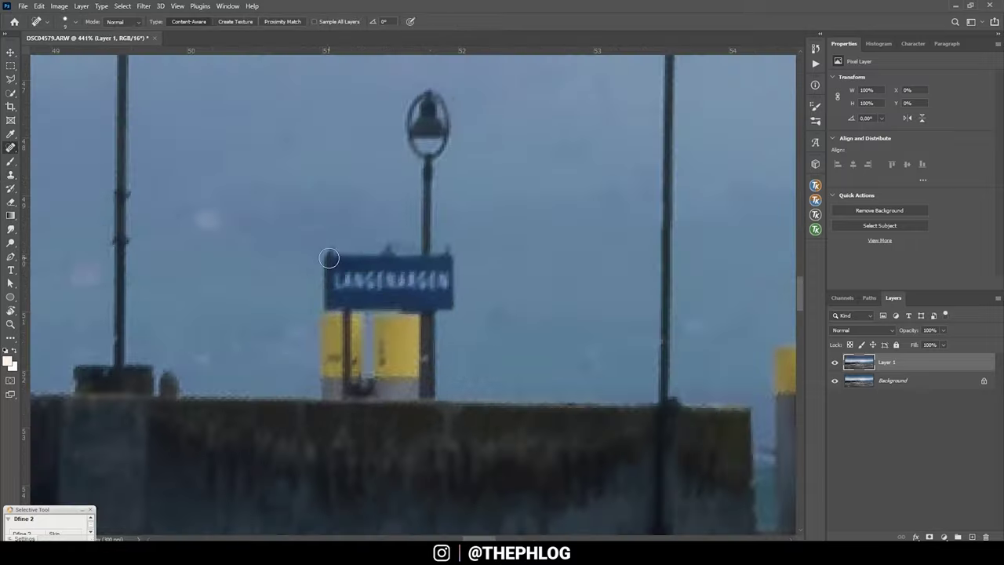
pyautogui.moveTo(330, 258); pyautogui.dragTo(404, 382)
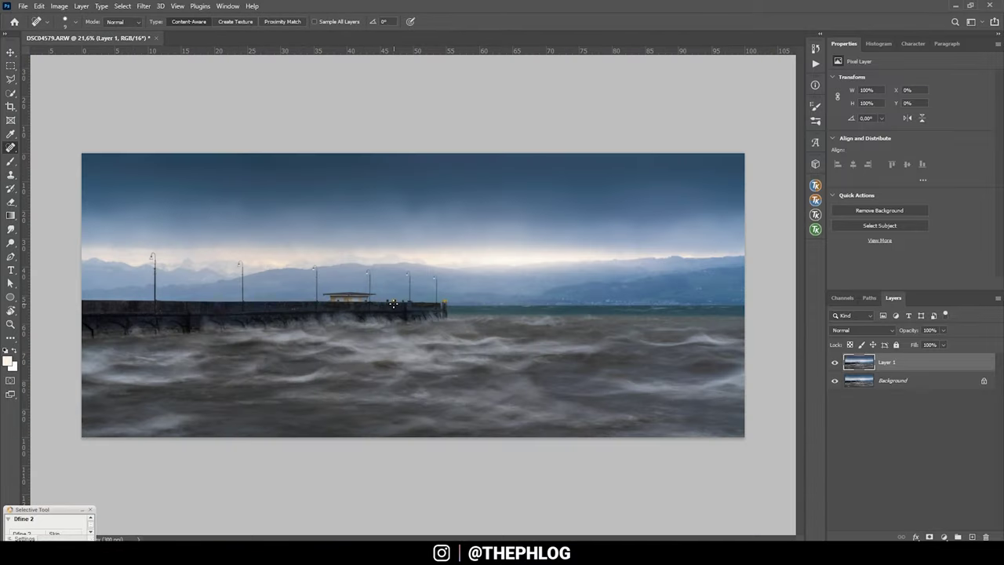
pyautogui.scroll(2, 453, 307)
pyautogui.scroll(-1, 451, 312)
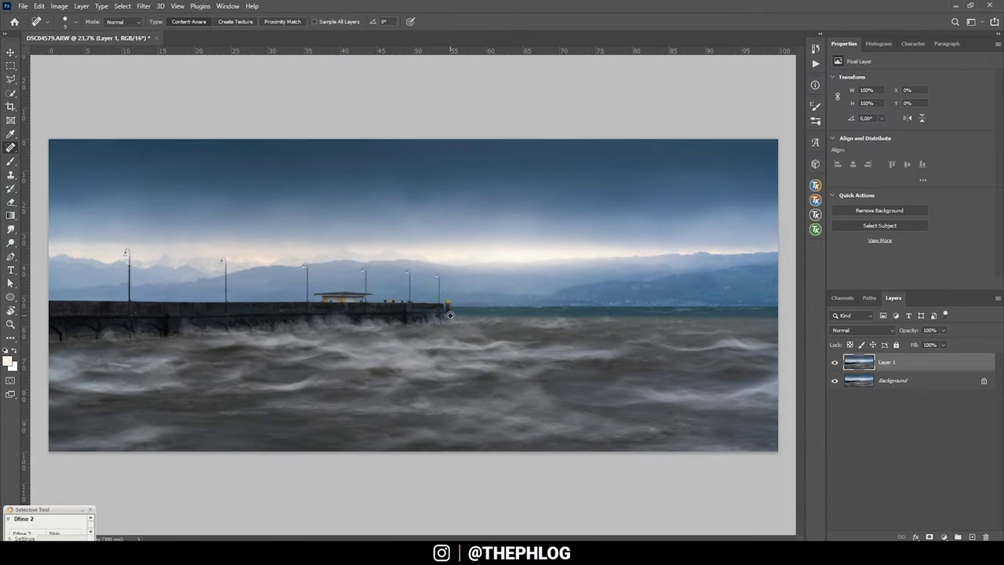
pyautogui.click(834, 361)
pyautogui.click(834, 362)
pyautogui.keyDown('shift'); pyautogui.click(905, 381); pyautogui.keyUp('shift')
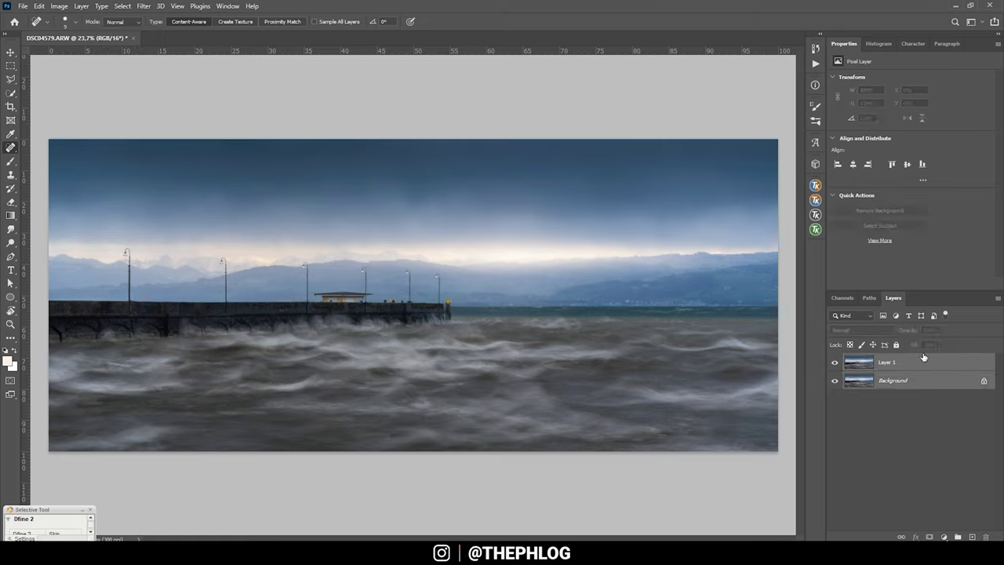
# Step: Merge the retouched layers and add a new layer set to Hard Light
pyautogui.hotkey('ctrl', 'e')
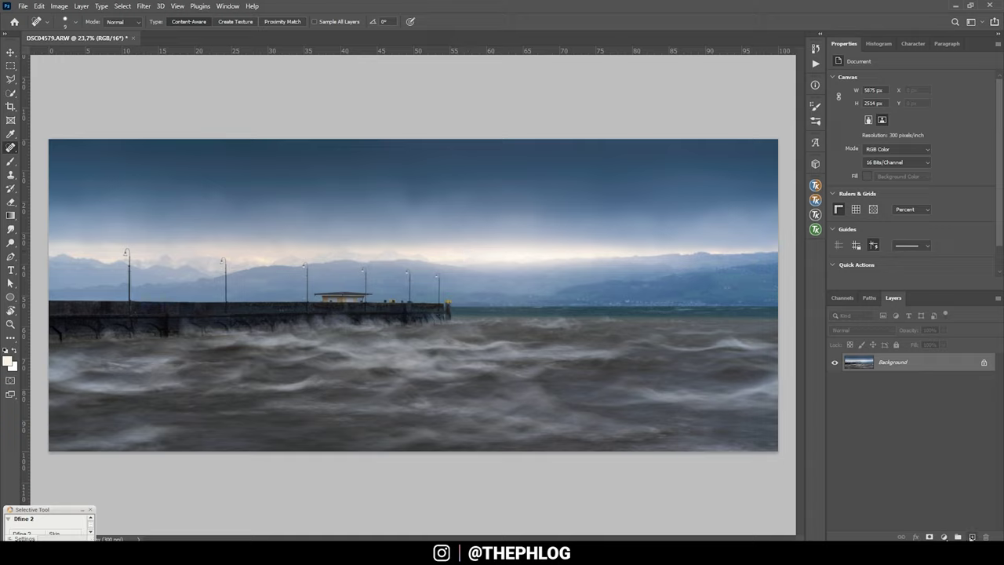
pyautogui.click(972, 537)
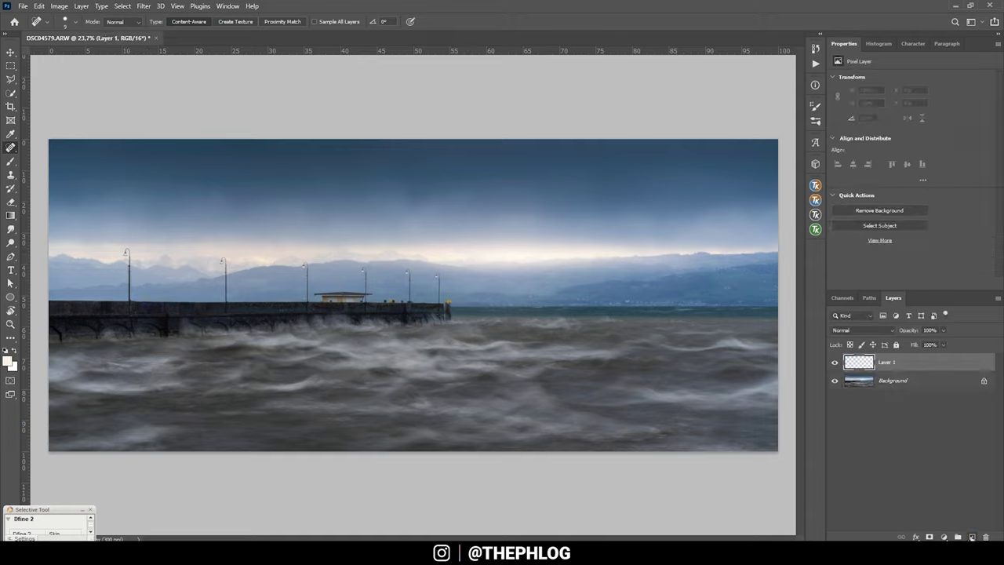
pyautogui.click(855, 329)
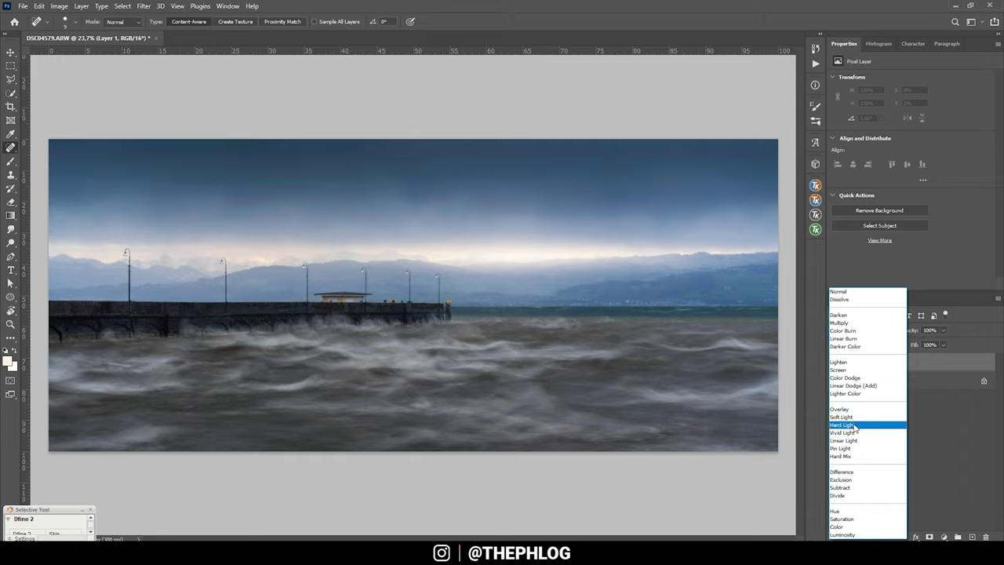
pyautogui.click(847, 425)
# Step: Paint soft 11%-opacity brush dabs of glow along the horizon centre
pyautogui.press('b')
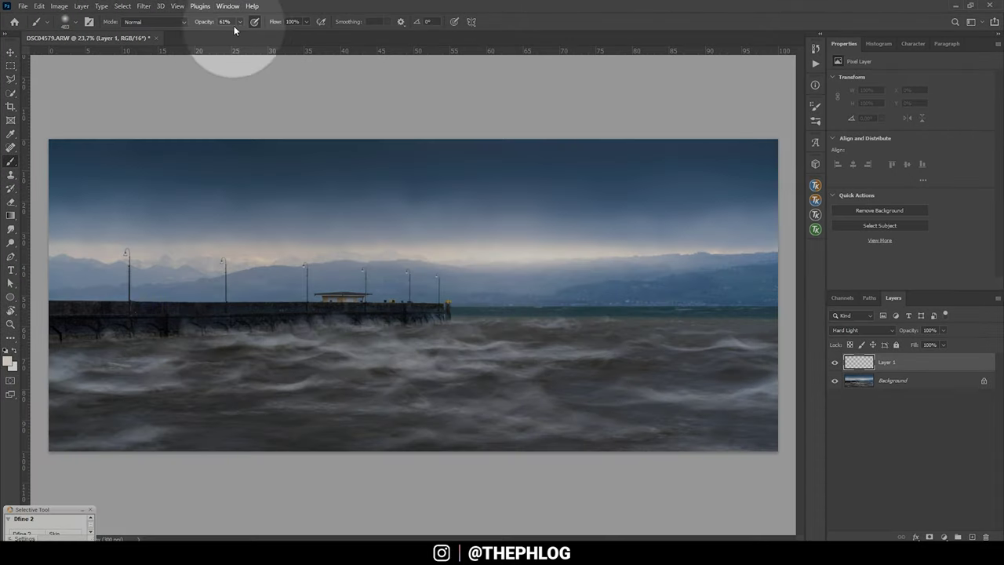
pyautogui.click(240, 22)
pyautogui.moveTo(241, 33); pyautogui.dragTo(213, 35)
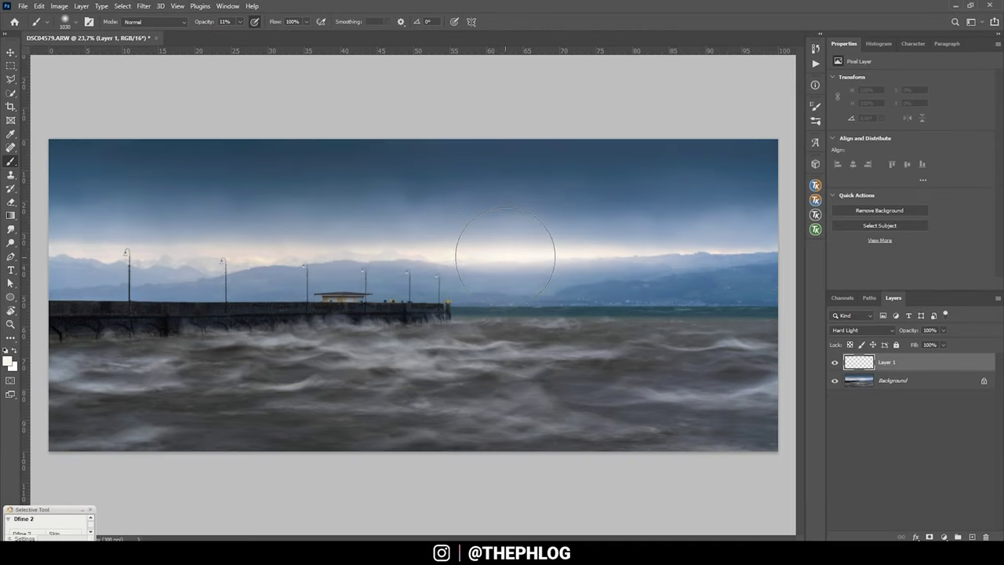
pyautogui.keyDown('alt'); pyautogui.rightClick(498, 258); pyautogui.keyUp('alt')
pyautogui.moveTo(500, 255); pyautogui.dragTo(493, 246)
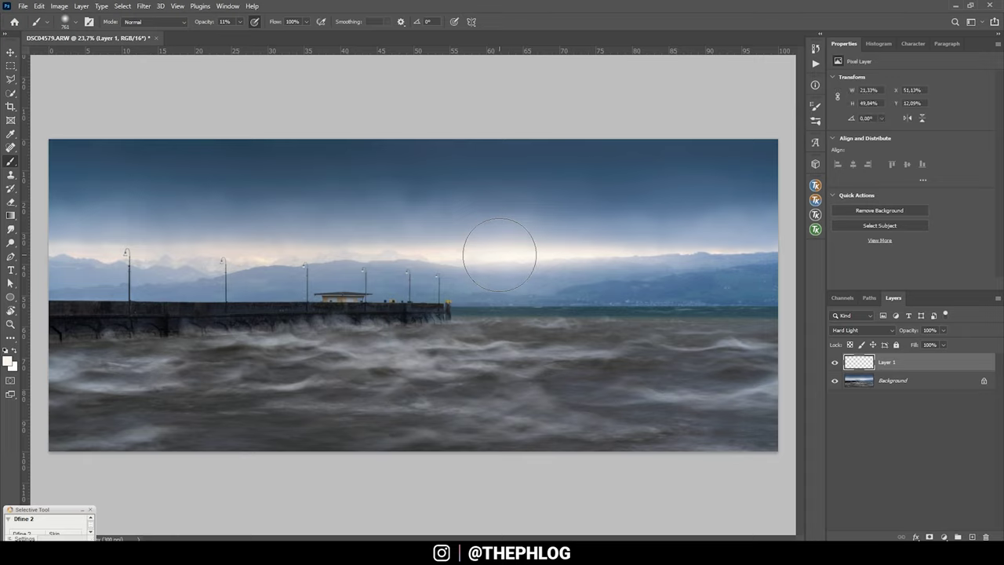
pyautogui.click(465, 255)
pyautogui.keyDown('alt'); pyautogui.rightClick(514, 278); pyautogui.keyUp('alt')
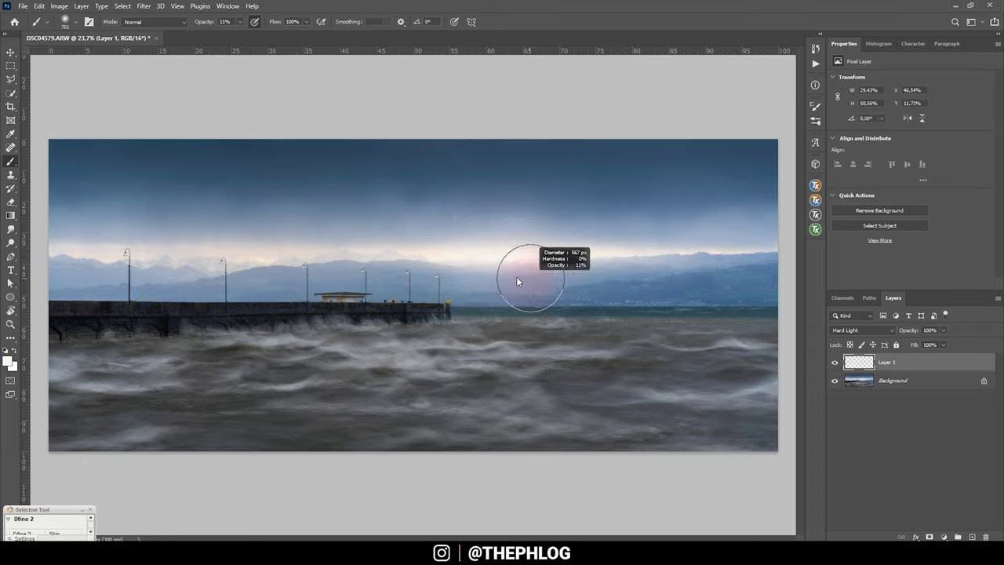
pyautogui.click(444, 251)
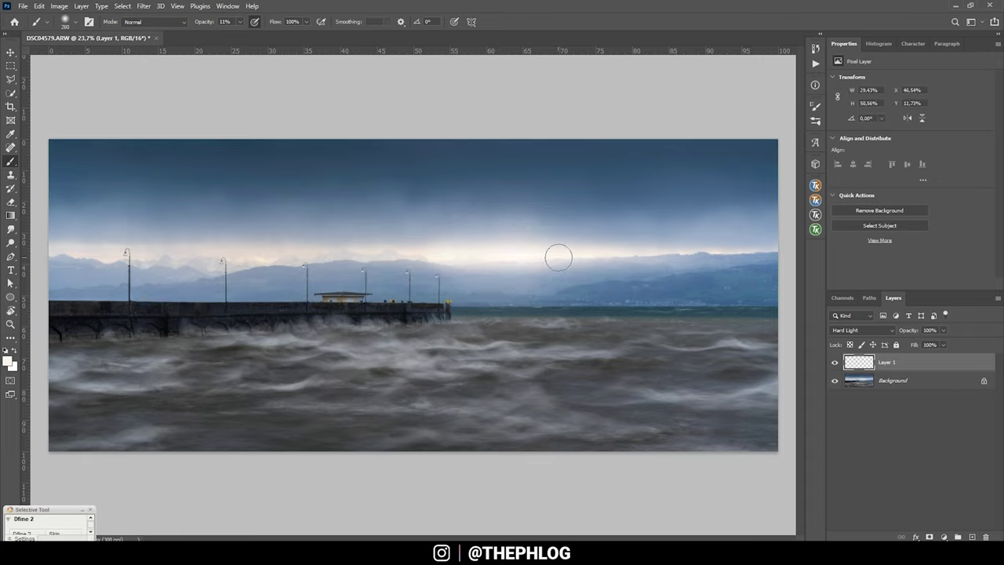
pyautogui.click(588, 254)
pyautogui.click(415, 253)
pyautogui.click(328, 249)
pyautogui.keyDown('alt'); pyautogui.rightClick(489, 255); pyautogui.keyUp('alt')
pyautogui.keyDown('alt'); pyautogui.rightClick(529, 251); pyautogui.keyUp('alt')
pyautogui.keyDown('shift'); pyautogui.click(879, 383); pyautogui.keyUp('shift')
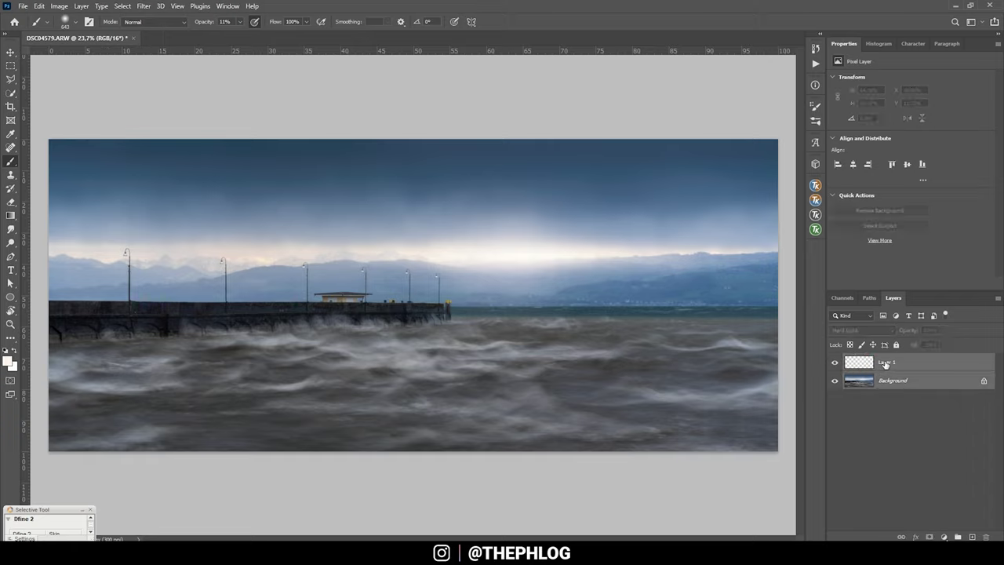
# Step: Merge the glow layer down, add a new layer and mask it with RapidMask Lights-2
pyautogui.hotkey('ctrl', 'e')
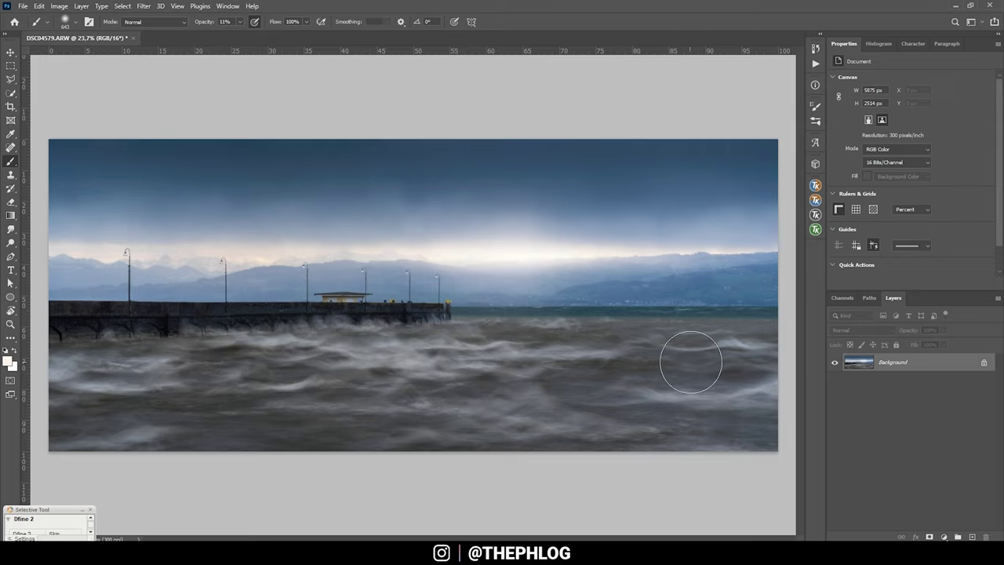
pyautogui.click(972, 538)
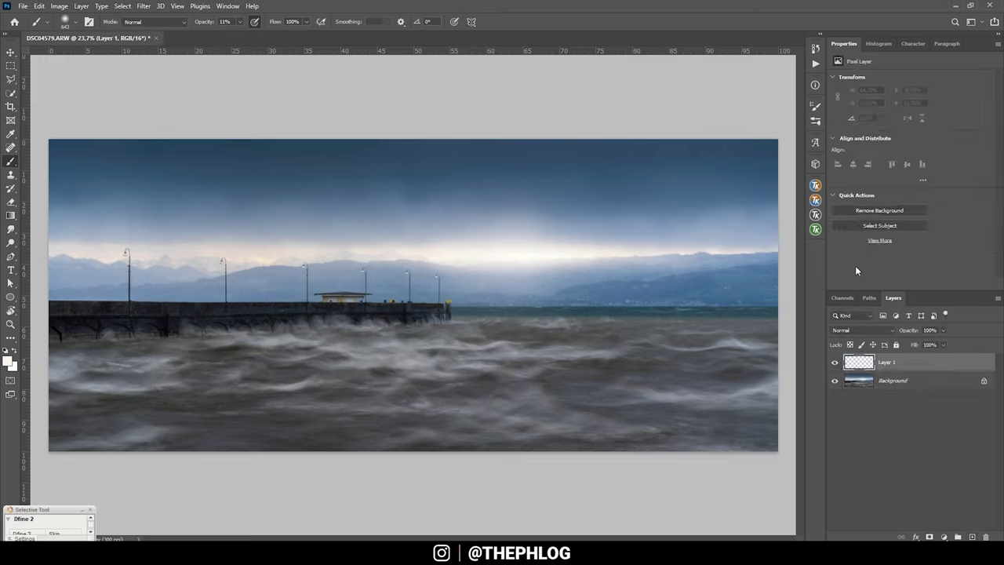
pyautogui.click(815, 229)
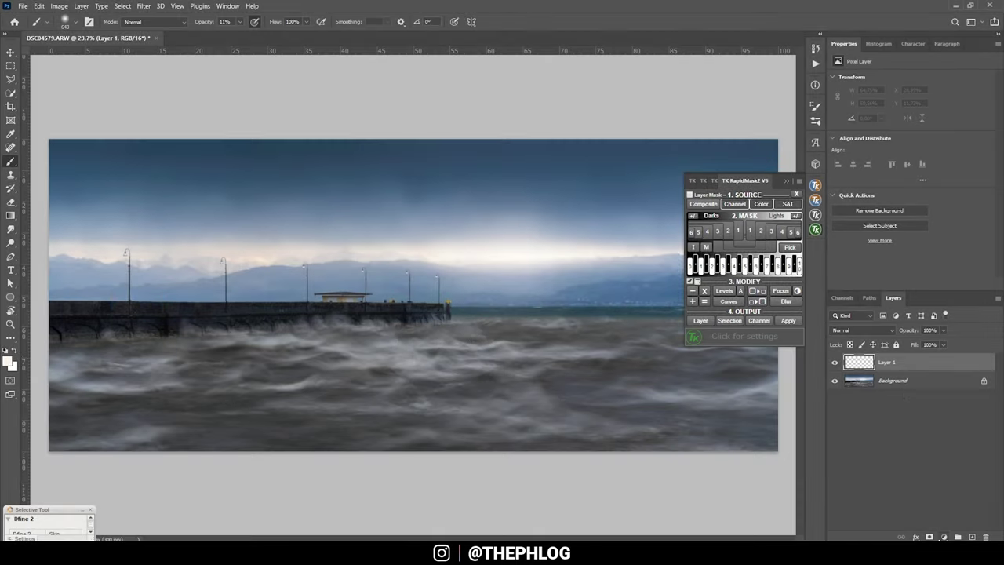
pyautogui.click(884, 362)
pyautogui.click(929, 537)
pyautogui.click(863, 363)
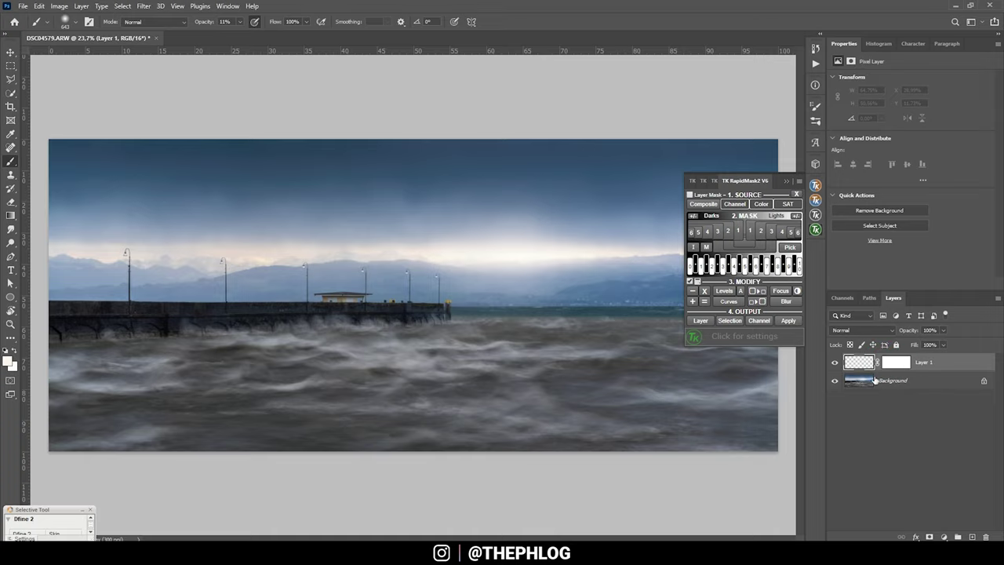
pyautogui.click(759, 233)
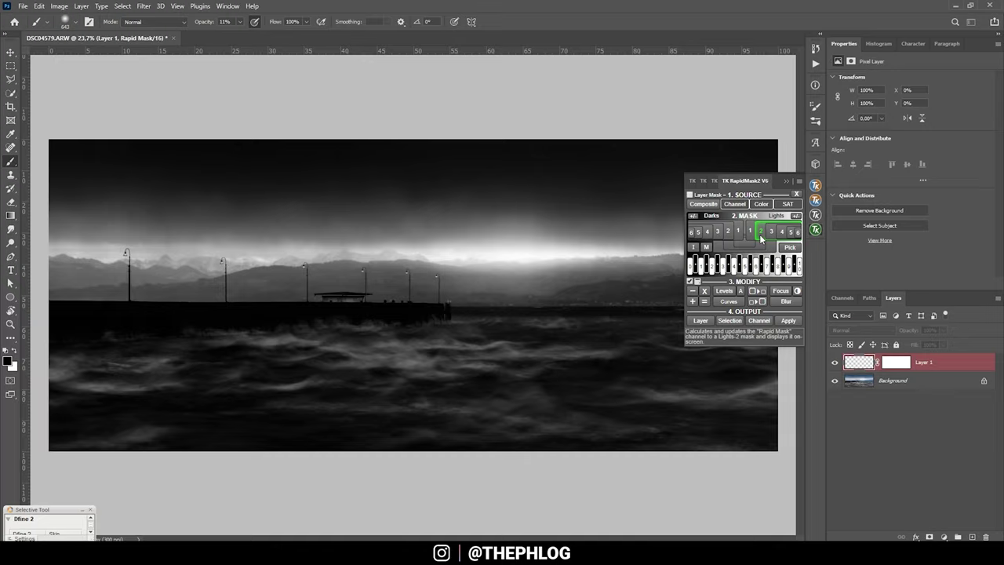
pyautogui.click(760, 238)
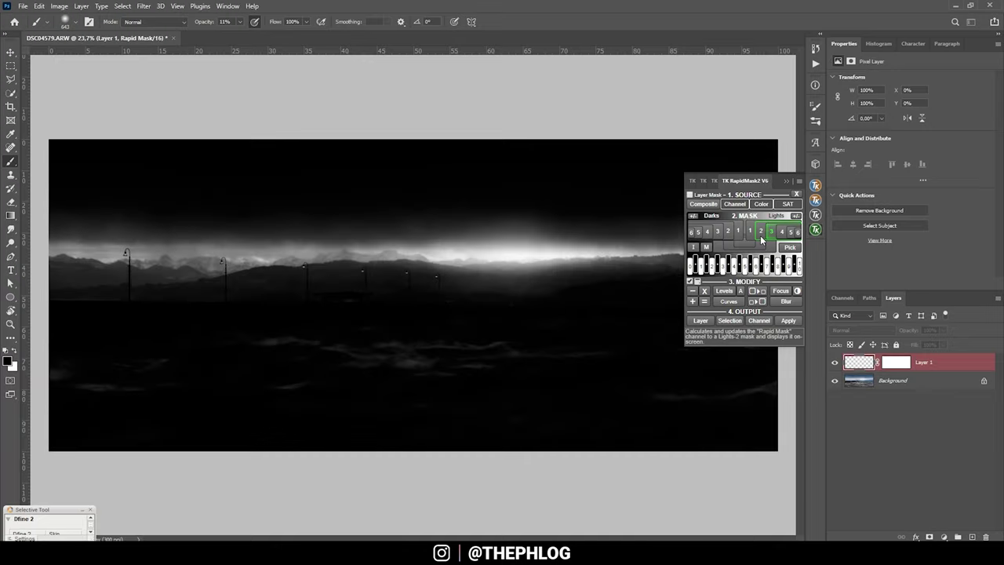
pyautogui.click(761, 235)
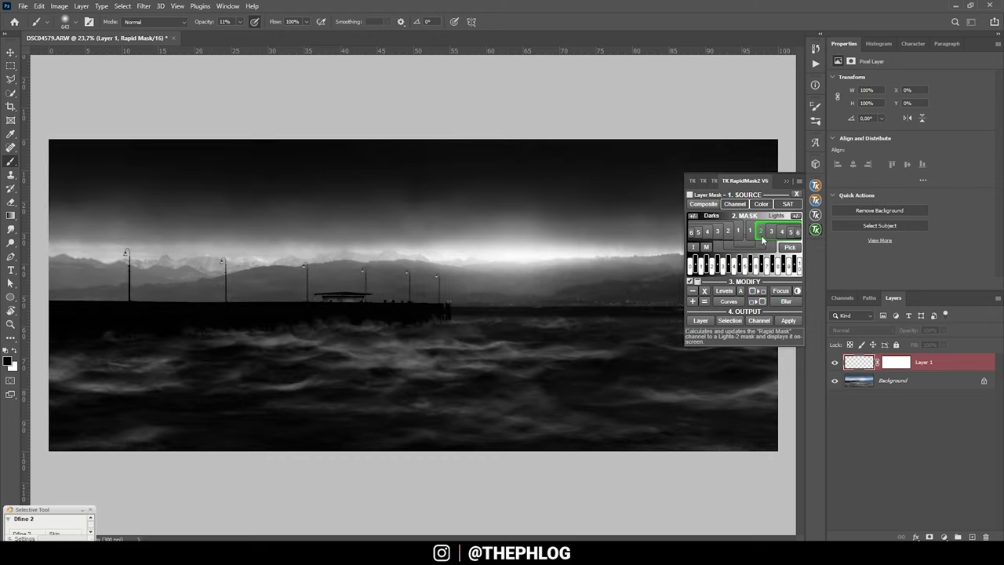
pyautogui.click(762, 239)
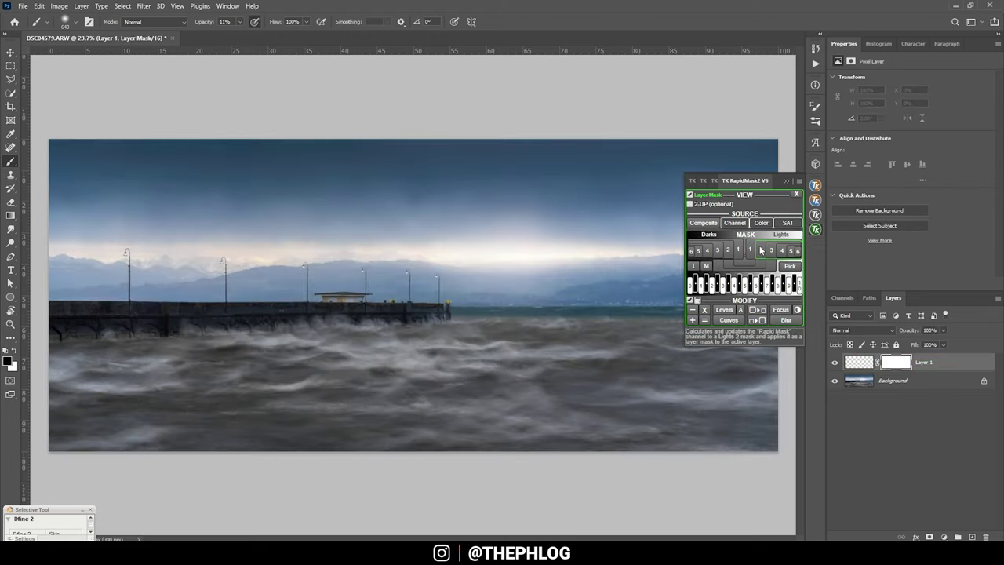
pyautogui.click(761, 249)
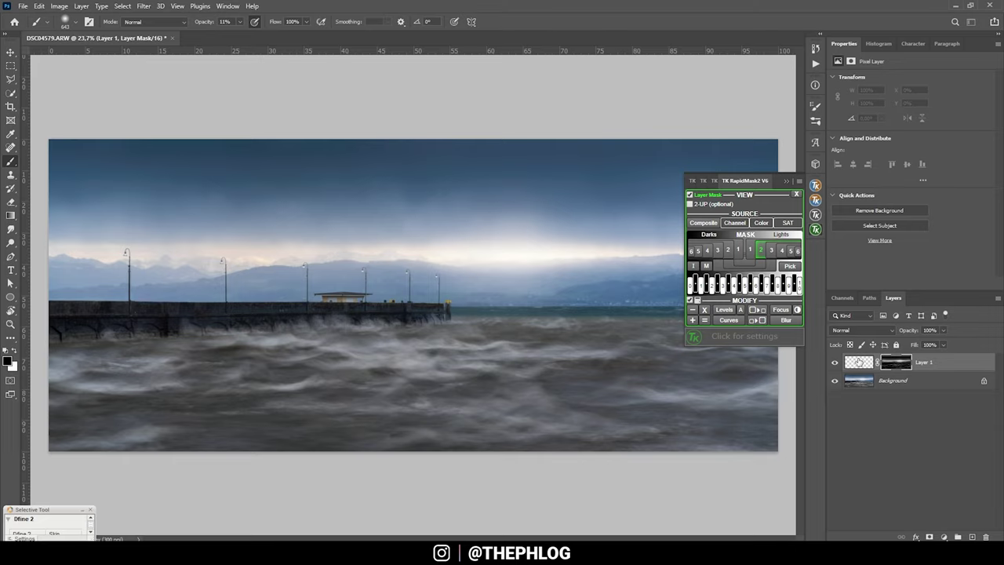
# Step: Set the masked layer to Overlay and paint white at about 49% opacity over the waves
pyautogui.click(860, 361)
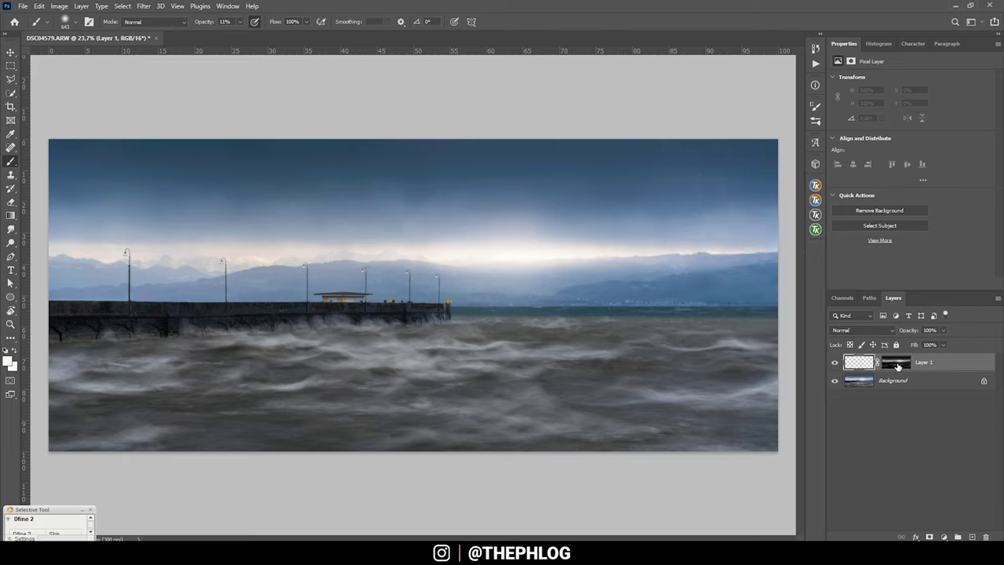
pyautogui.click(852, 331)
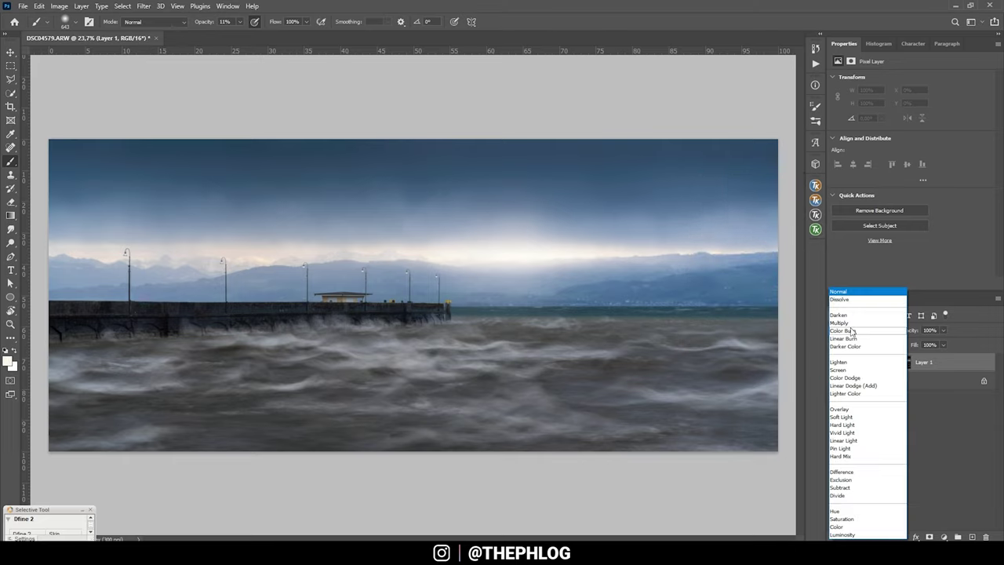
pyautogui.click(849, 409)
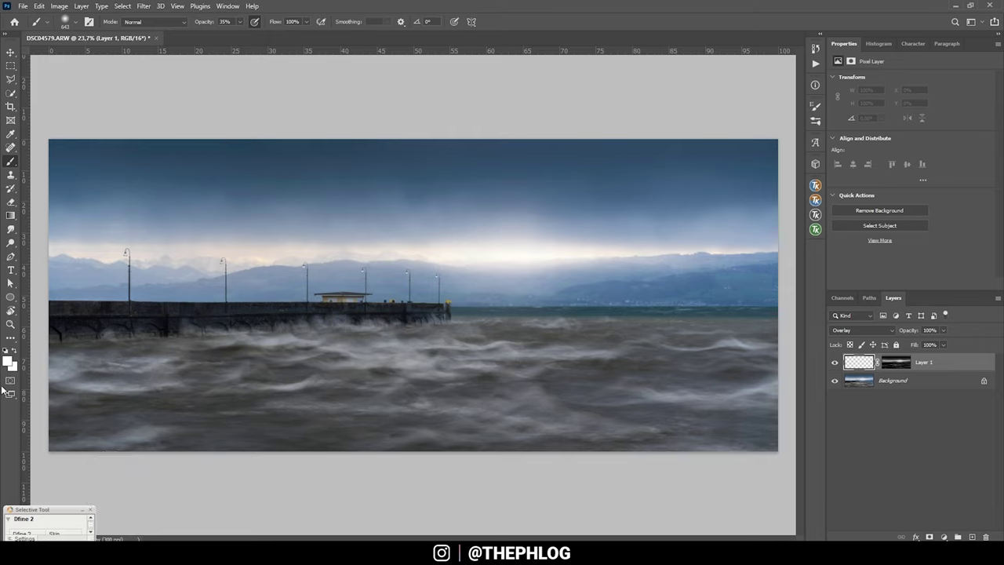
pyautogui.click(8, 362)
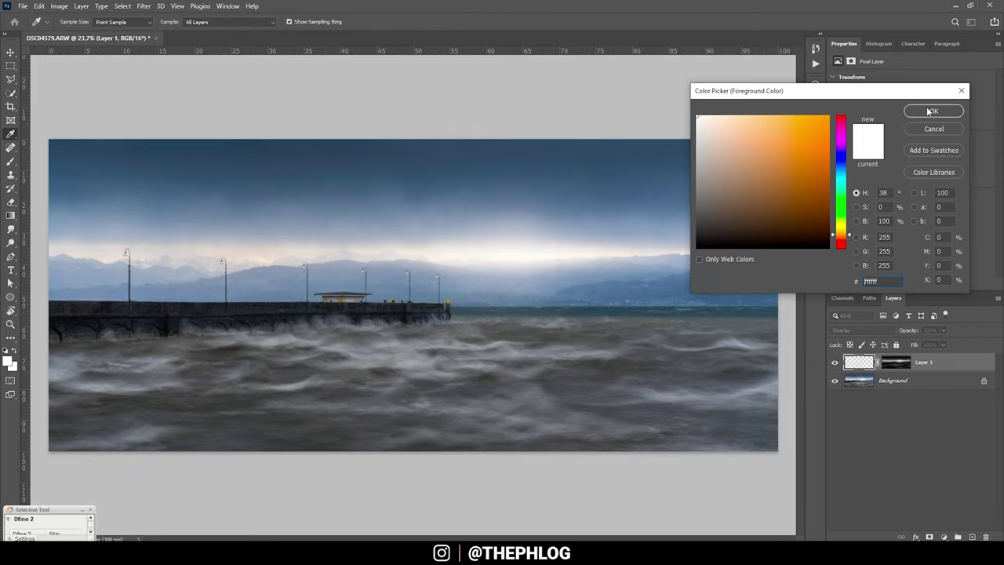
pyautogui.click(933, 111)
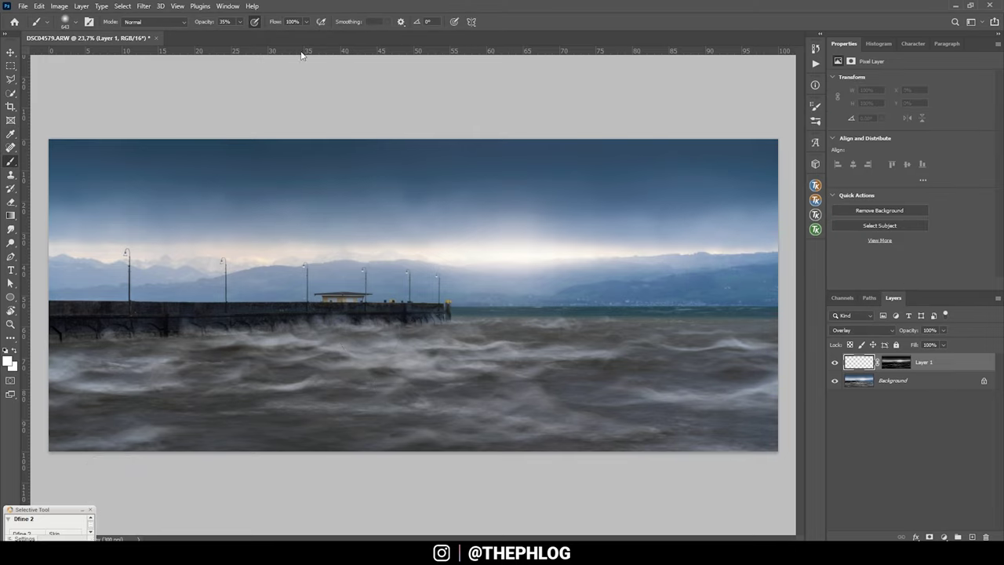
pyautogui.click(239, 21)
pyautogui.moveTo(245, 35); pyautogui.dragTo(248, 35)
pyautogui.moveTo(329, 361)
pyautogui.mouseDown()
pyautogui.moveTo(403, 392)
pyautogui.moveTo(560, 404)
pyautogui.mouseUp()
# Step: Compare the wave brightening on and off, then merge all layers into one Background
pyautogui.click(834, 363)
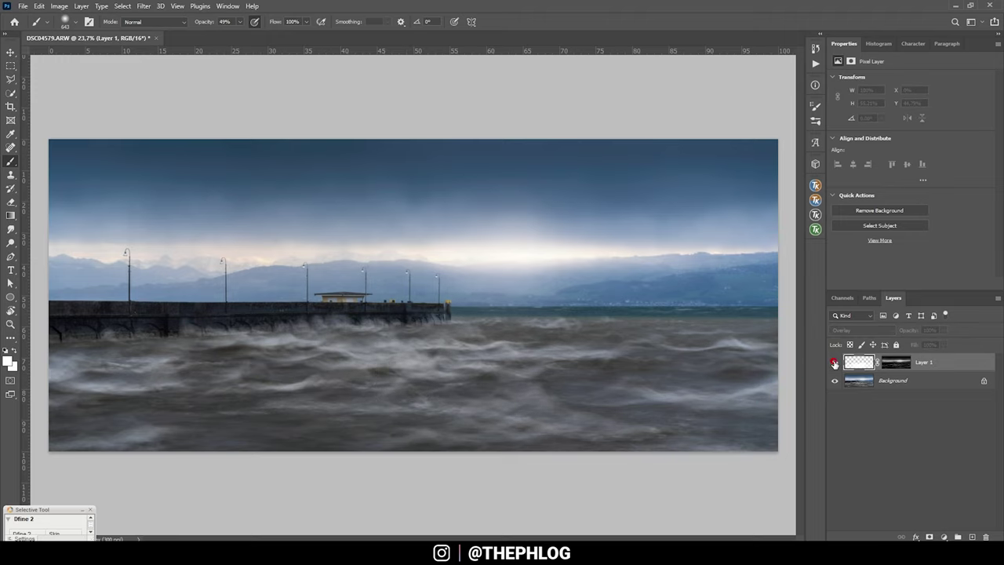
pyautogui.click(835, 362)
pyautogui.hotkey('ctrl', 'alt', 'a')
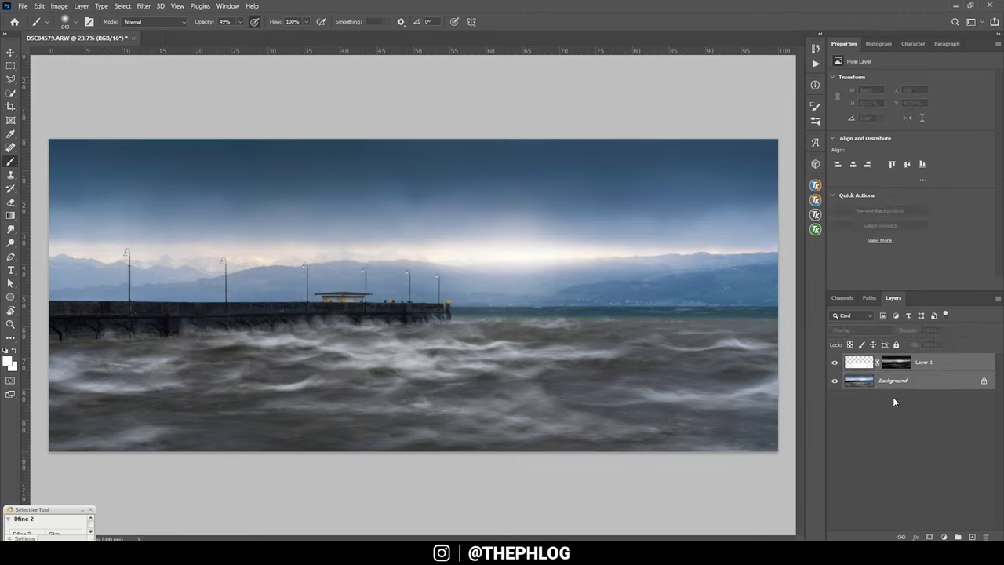
pyautogui.hotkey('ctrl', 'e')
pyautogui.press('v')
pyautogui.scroll(1, 349, 362)
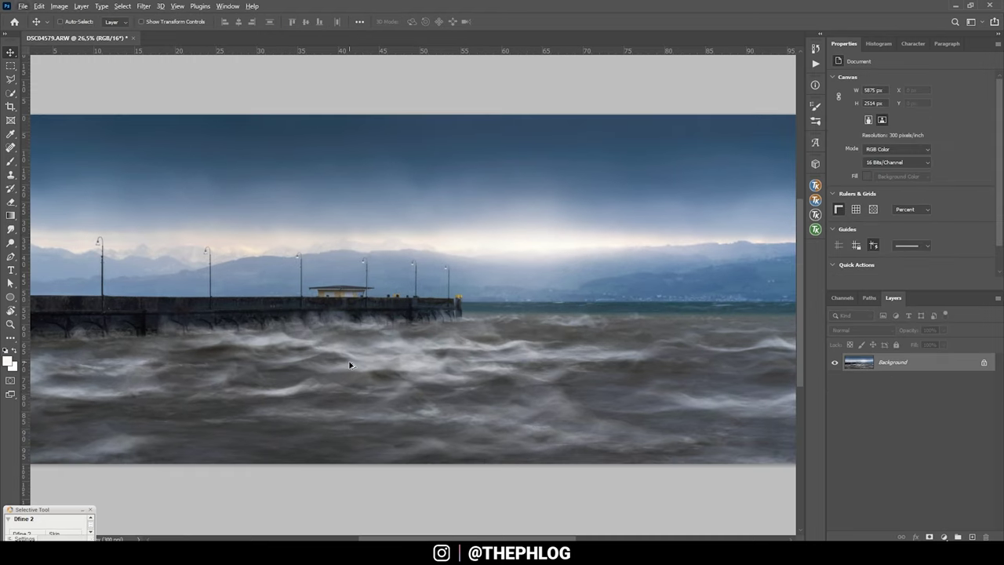
pyautogui.scroll(-1, 349, 364)
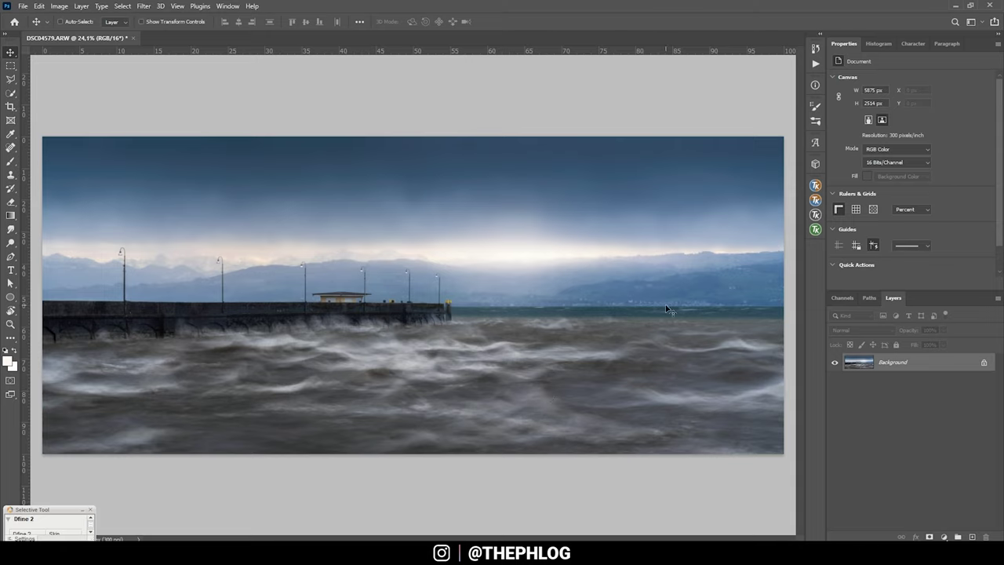
# Step: Launch Color Efex Pro 4 on the image and choose the Polarization filter
pyautogui.click(144, 7)
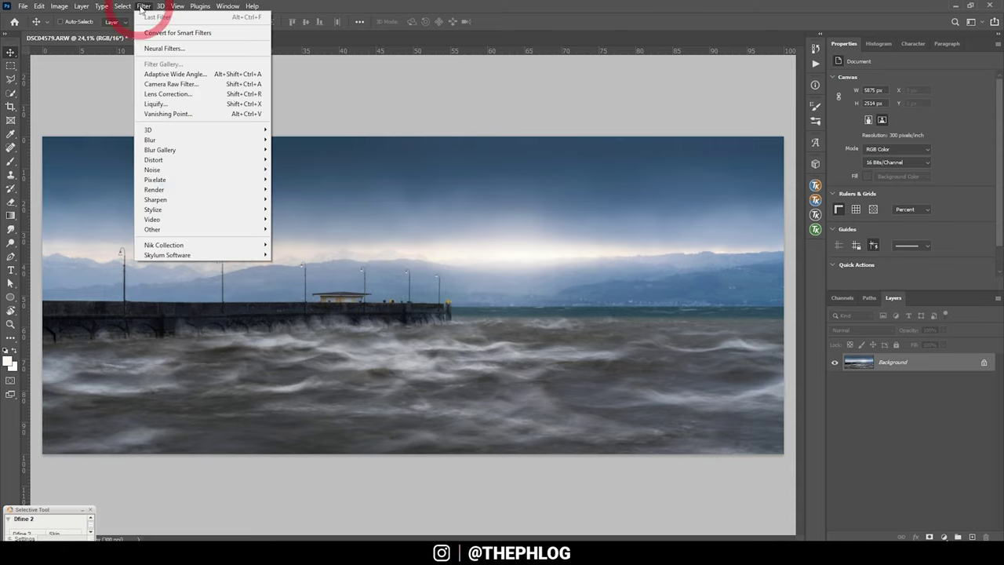
pyautogui.moveTo(251, 244)
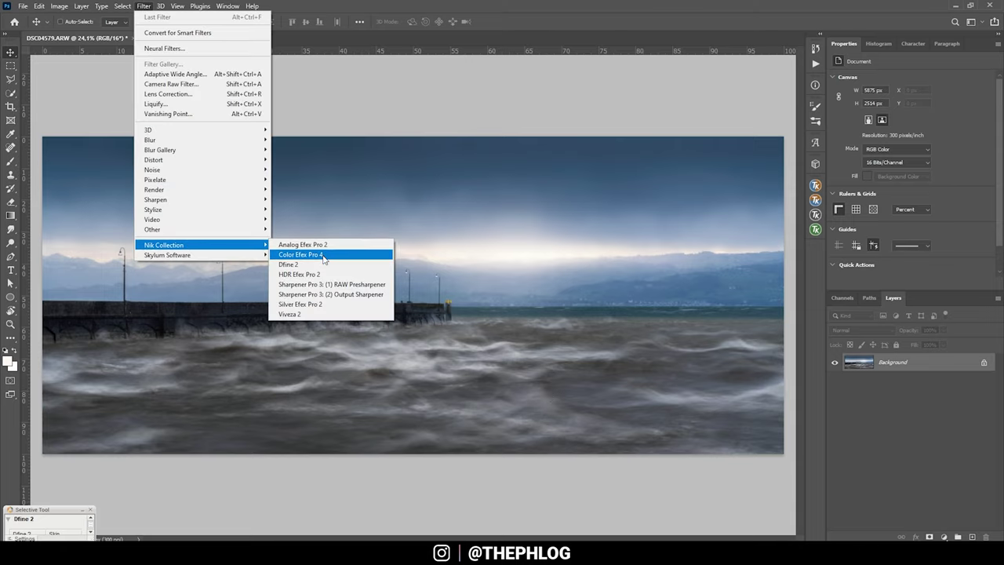
pyautogui.click(323, 255)
pyautogui.scroll(-10, 222, 378)
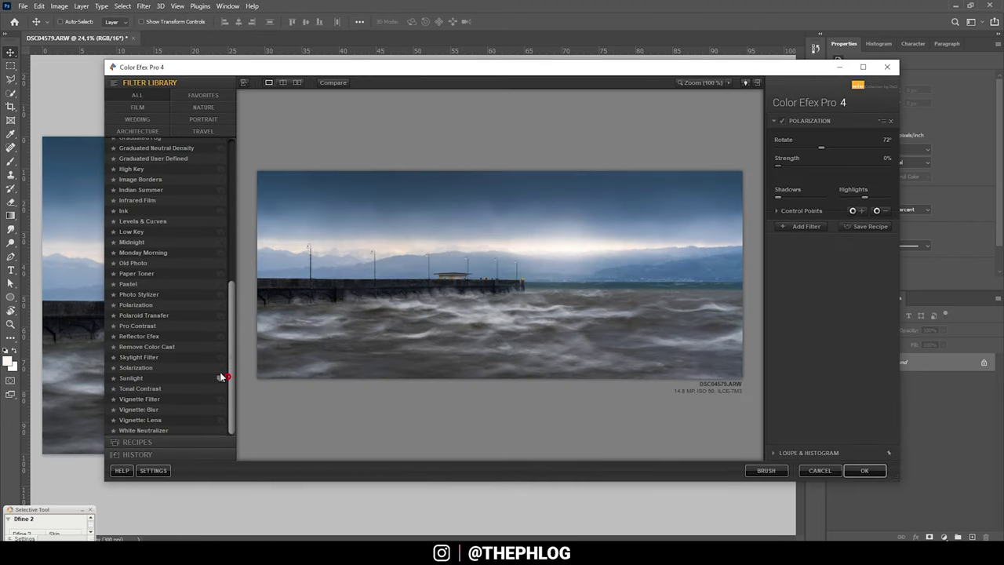
pyautogui.click(146, 307)
# Step: Set Polarization to about 85% strength and 142° rotation, then add a second filter slot
pyautogui.moveTo(790, 165); pyautogui.dragTo(849, 162)
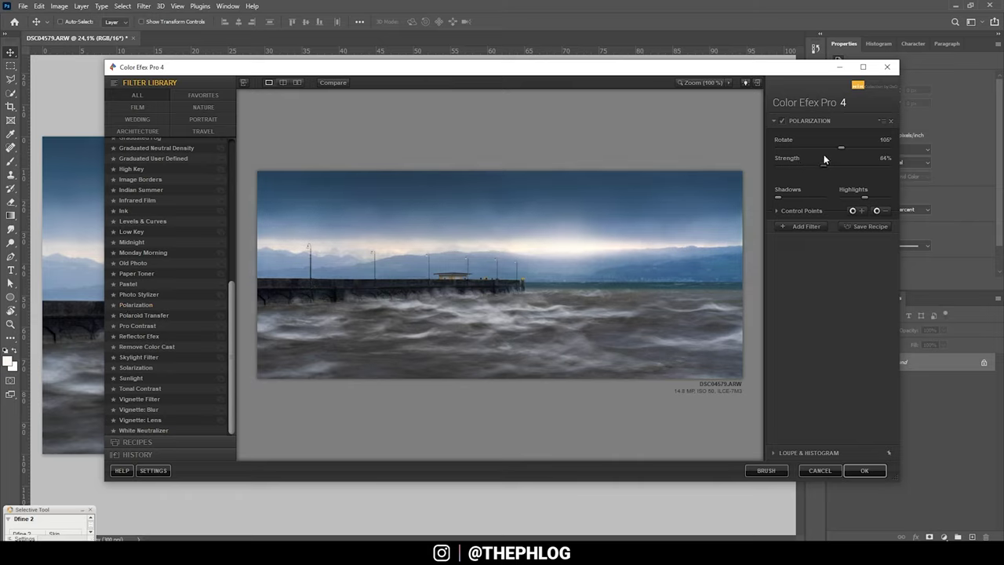
pyautogui.moveTo(824, 159); pyautogui.dragTo(822, 162)
pyautogui.moveTo(837, 171); pyautogui.dragTo(827, 171)
pyautogui.click(859, 147)
pyautogui.click(782, 121)
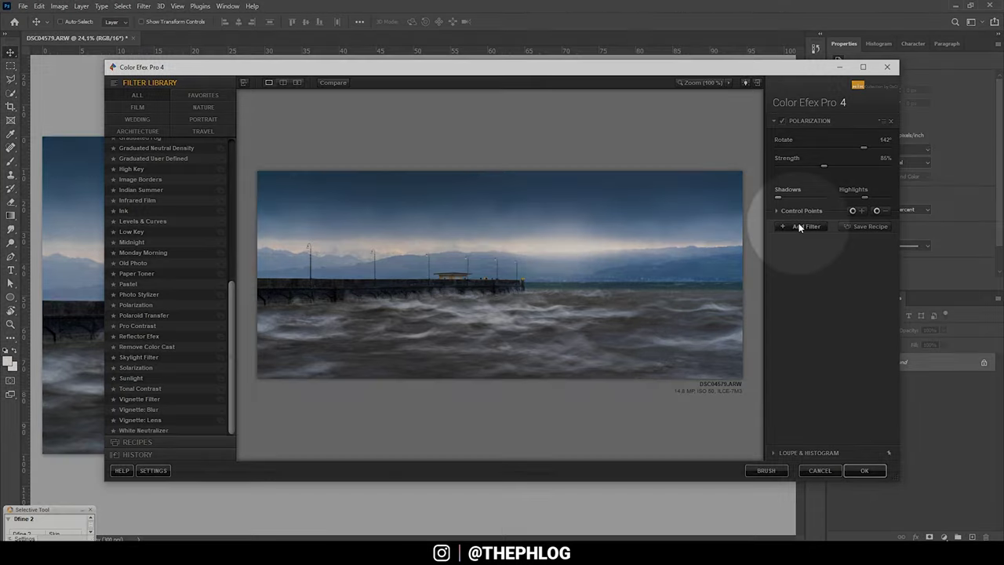
pyautogui.click(800, 225)
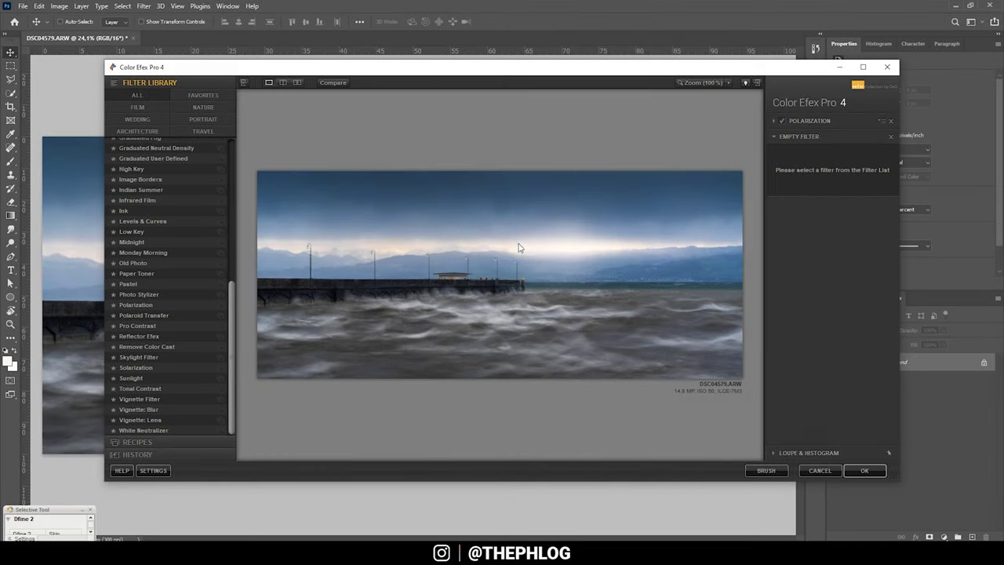
# Step: Add a 55% Skylight Filter with a resized control point on the horizon glow, then apply
pyautogui.click(145, 357)
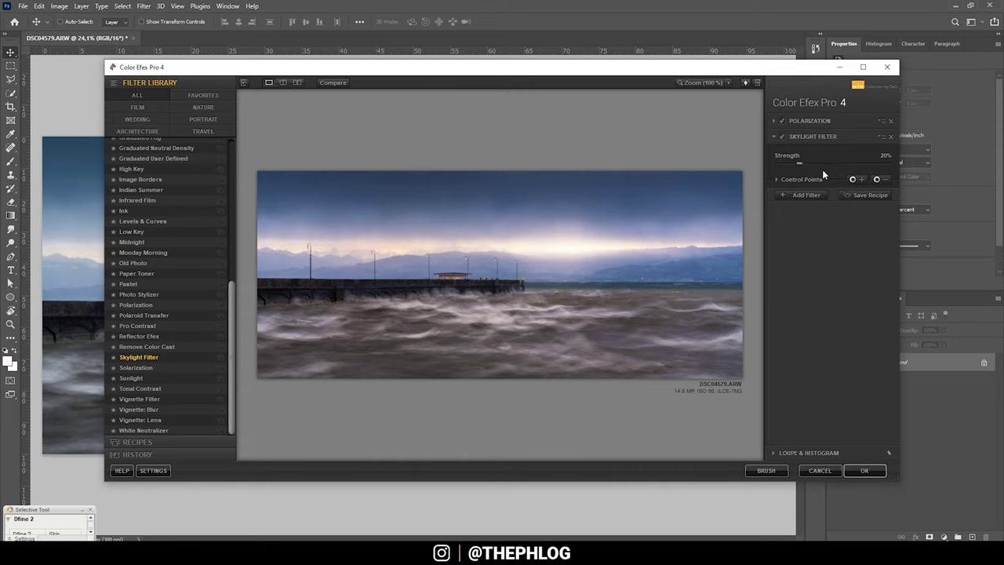
pyautogui.moveTo(815, 168)
pyautogui.mouseDown()
pyautogui.moveTo(834, 166)
pyautogui.moveTo(817, 169)
pyautogui.moveTo(825, 169)
pyautogui.mouseUp()
pyautogui.click(529, 250)
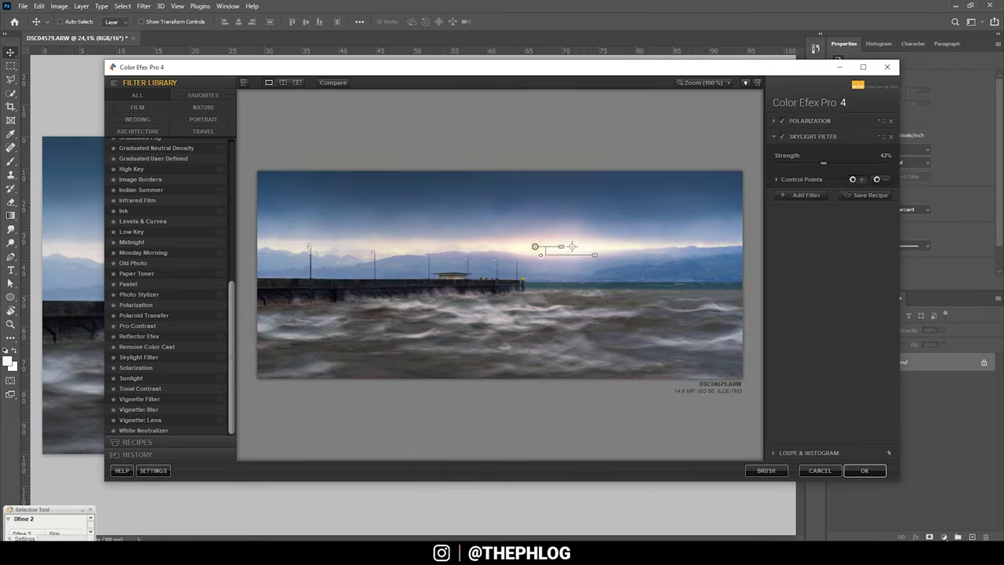
pyautogui.moveTo(567, 250); pyautogui.dragTo(549, 248)
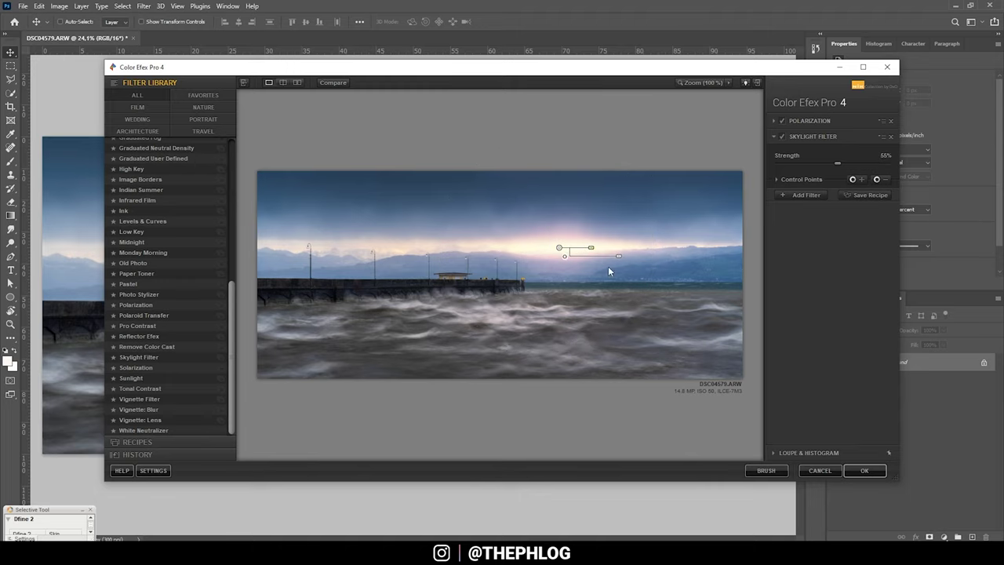
pyautogui.moveTo(589, 248); pyautogui.dragTo(588, 247)
pyautogui.click(872, 475)
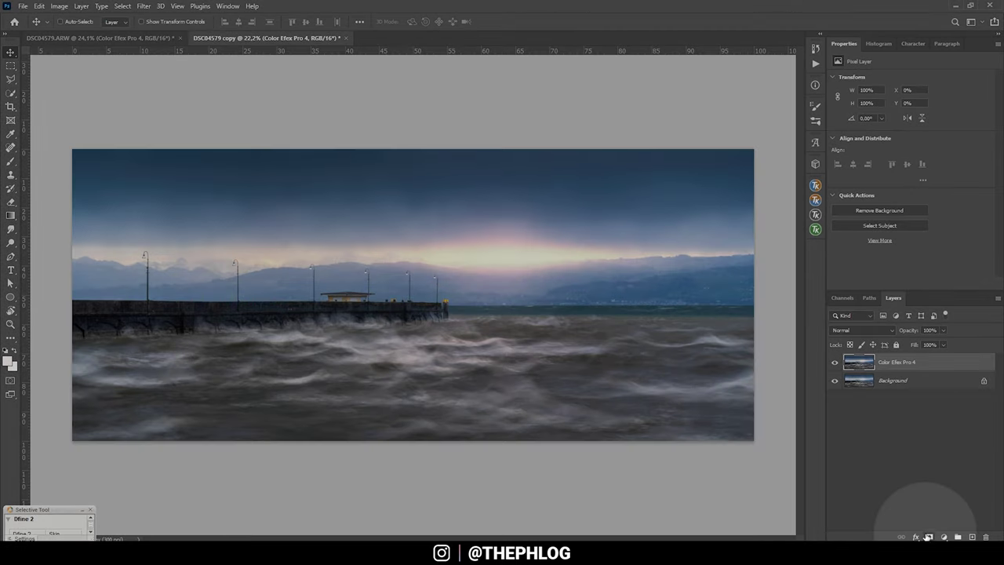
# Step: Mask the Color Efex Pro 4 layer by painting black at 100% opacity over the water
pyautogui.click(928, 537)
pyautogui.press('b')
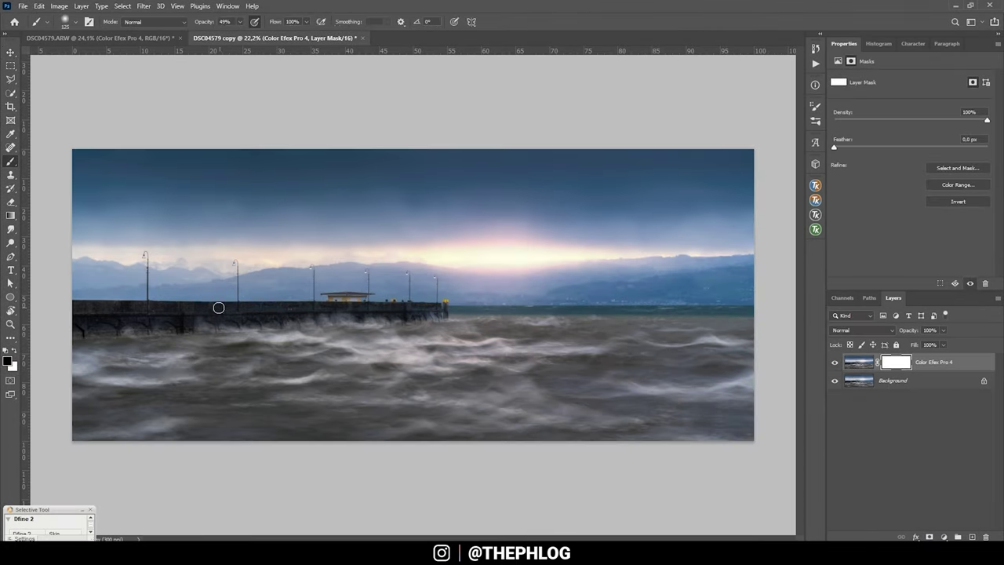
pyautogui.press('0')
pyautogui.keyDown('alt'); pyautogui.moveTo(298, 379); pyautogui.dragTo(331, 388); pyautogui.keyUp('alt')
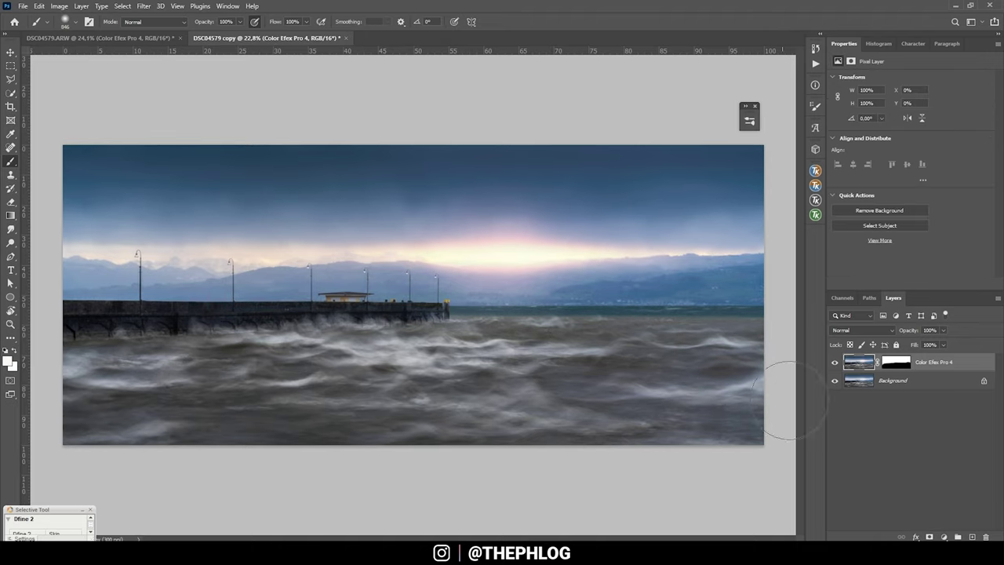
pyautogui.click(943, 536)
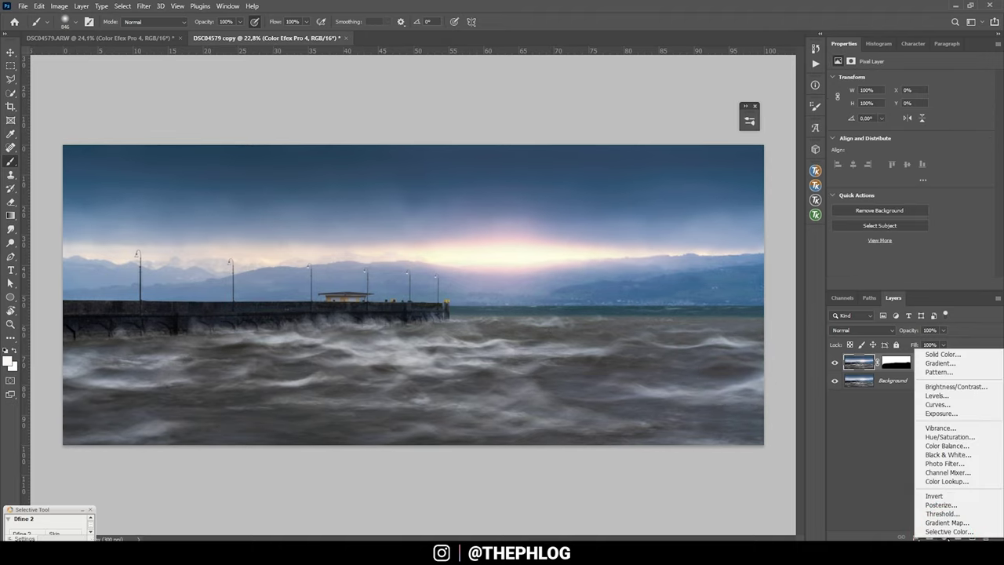
# Step: Add a Gradient Map adjustment layer blended in Soft Light at about 18% opacity
pyautogui.click(947, 522)
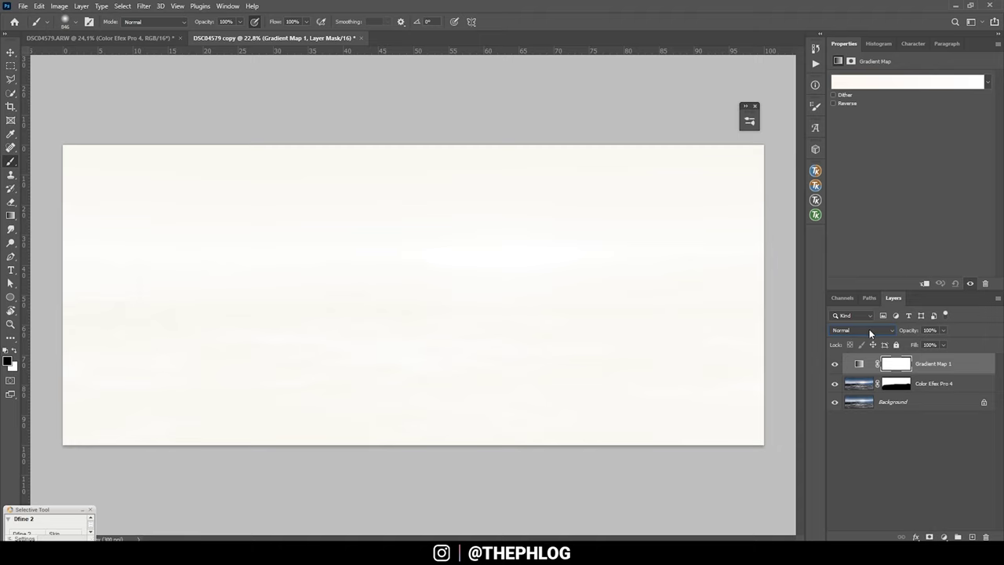
pyautogui.click(869, 329)
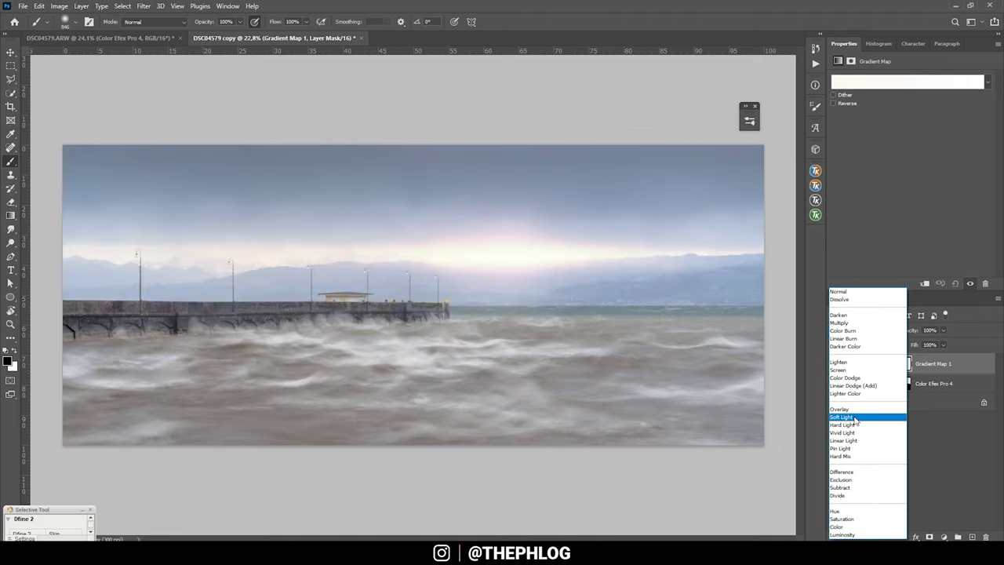
pyautogui.click(860, 415)
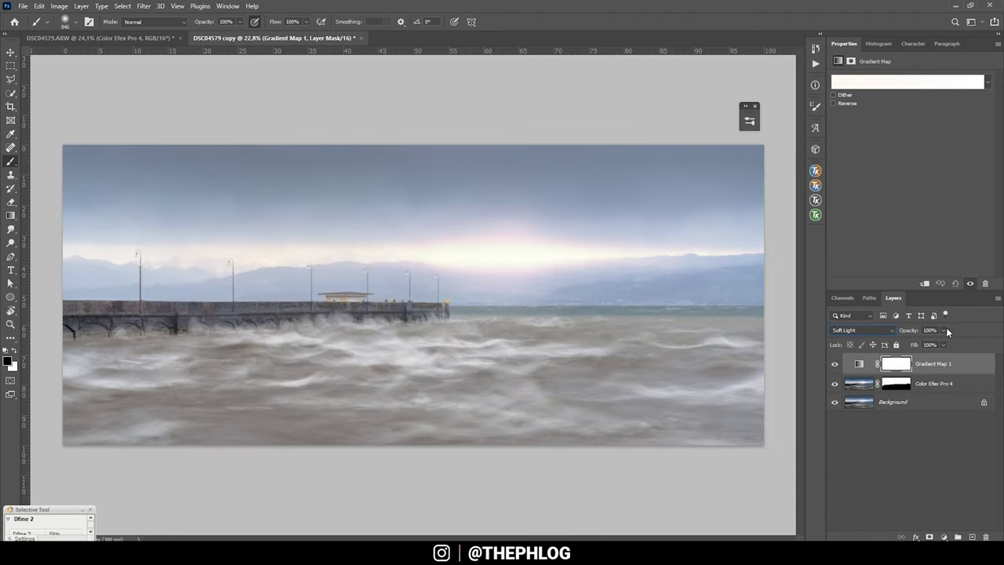
pyautogui.moveTo(945, 327); pyautogui.dragTo(904, 344)
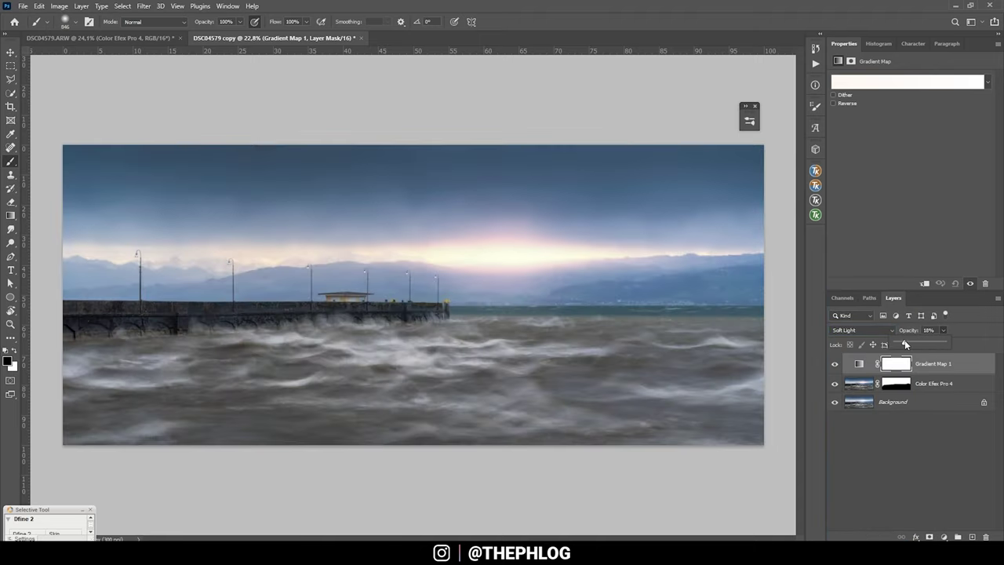
pyautogui.click(859, 363)
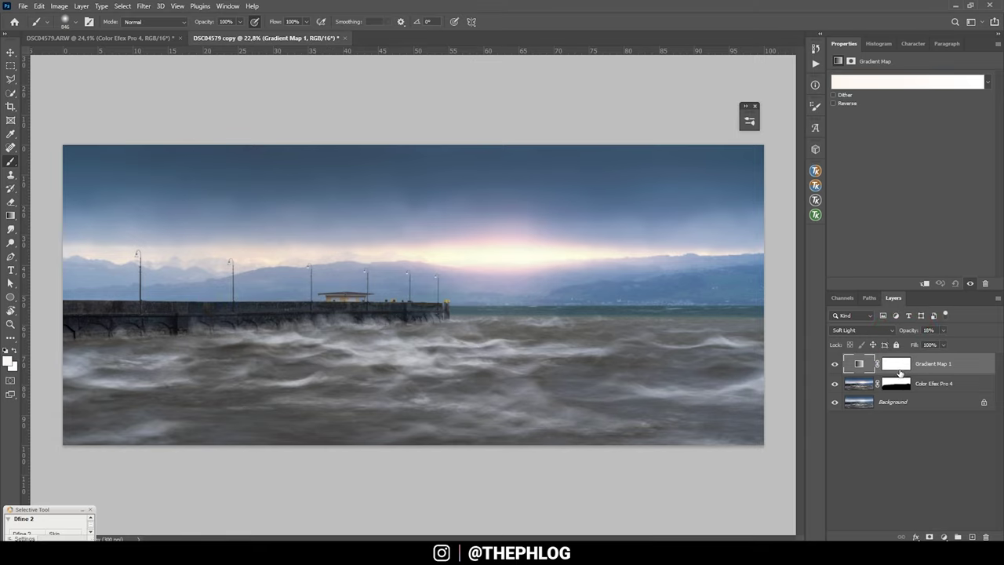
# Step: Set the gradient's shadow stop to dark navy 141524
pyautogui.click(894, 81)
pyautogui.click(672, 287)
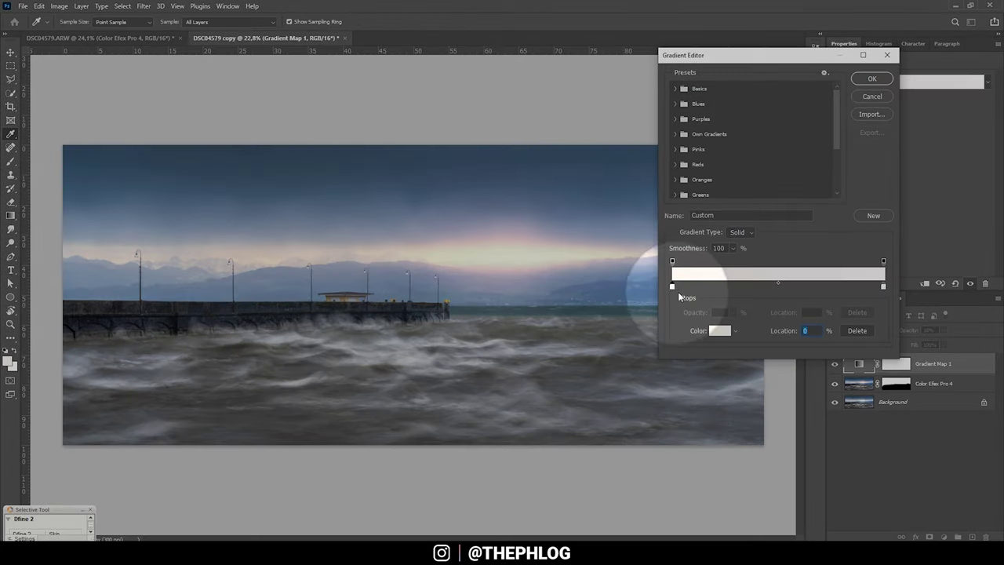
pyautogui.doubleClick(672, 288)
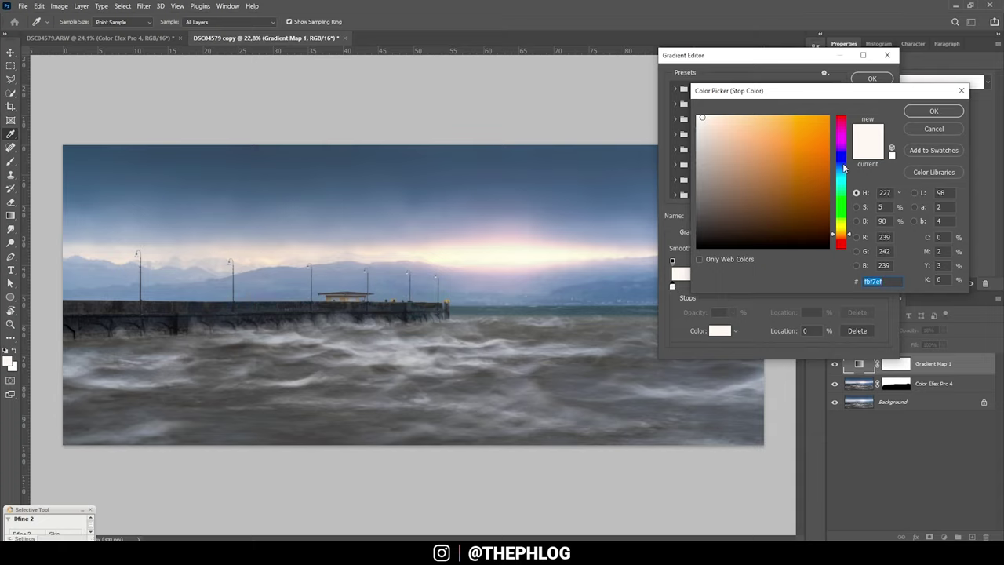
pyautogui.click(842, 162)
pyautogui.moveTo(788, 201); pyautogui.dragTo(751, 231)
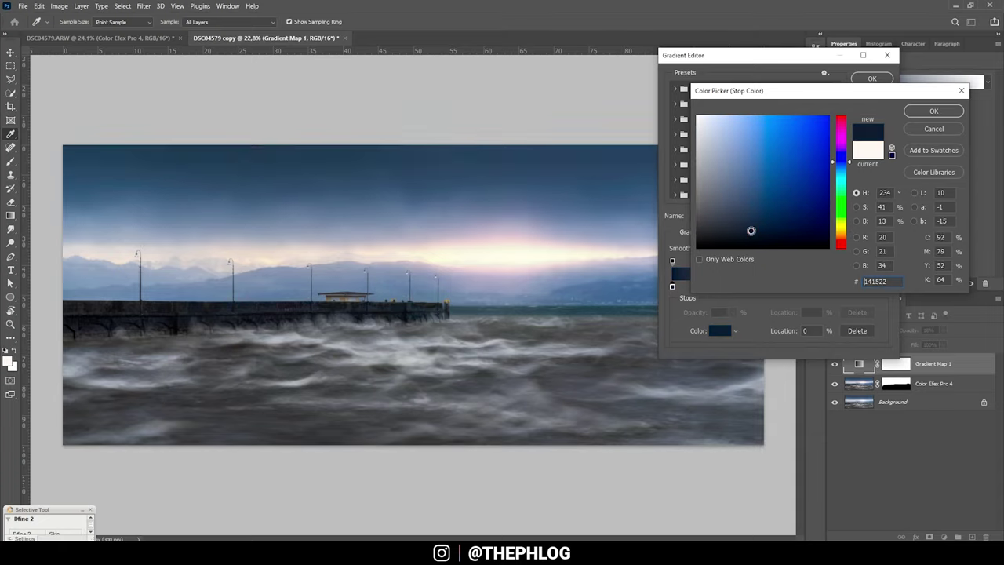
pyautogui.click(933, 110)
# Step: Set the gradient's highlight stop to light orange ffbf4f and keep the changes
pyautogui.click(884, 287)
pyautogui.doubleClick(884, 287)
pyautogui.click(785, 180)
pyautogui.moveTo(842, 248); pyautogui.dragTo(841, 235)
pyautogui.moveTo(770, 162)
pyautogui.mouseDown()
pyautogui.moveTo(785, 134)
pyautogui.moveTo(779, 115)
pyautogui.moveTo(788, 115)
pyautogui.mouseUp()
pyautogui.click(926, 113)
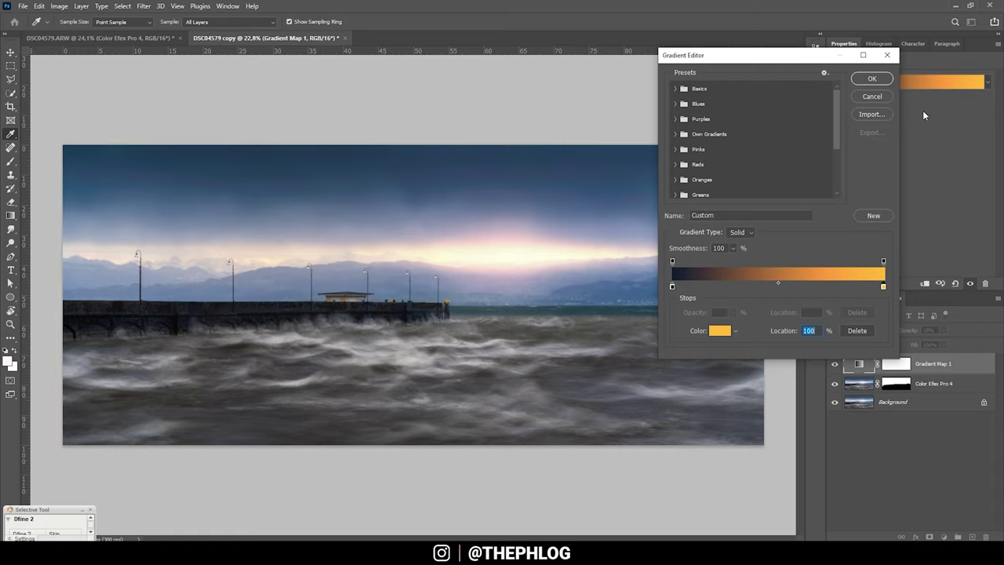
pyautogui.press('Return')
# Step: Paint black on Gradient Map 1's mask along the pier and its nearby waves with a smaller brush
pyautogui.press('b')
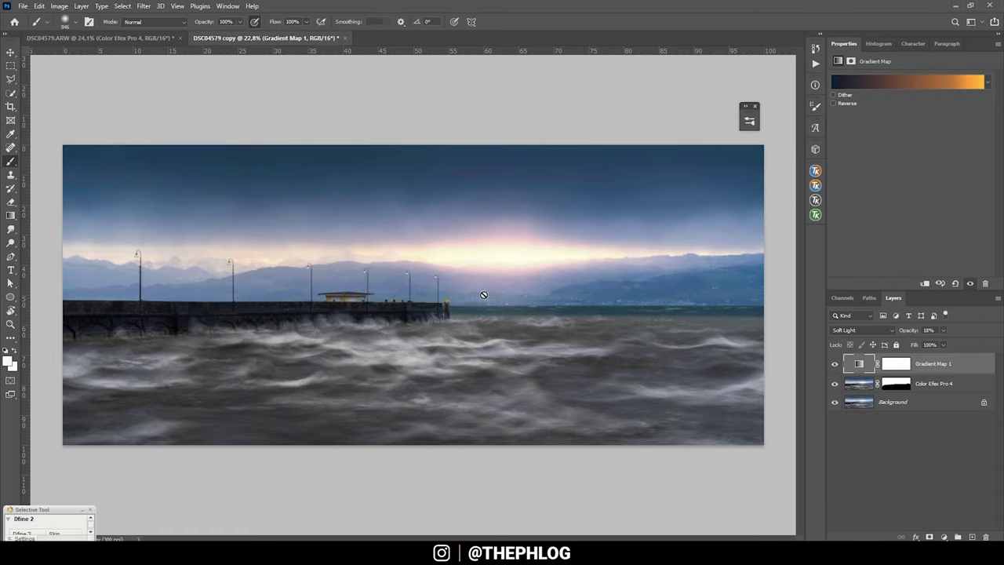
pyautogui.click(886, 361)
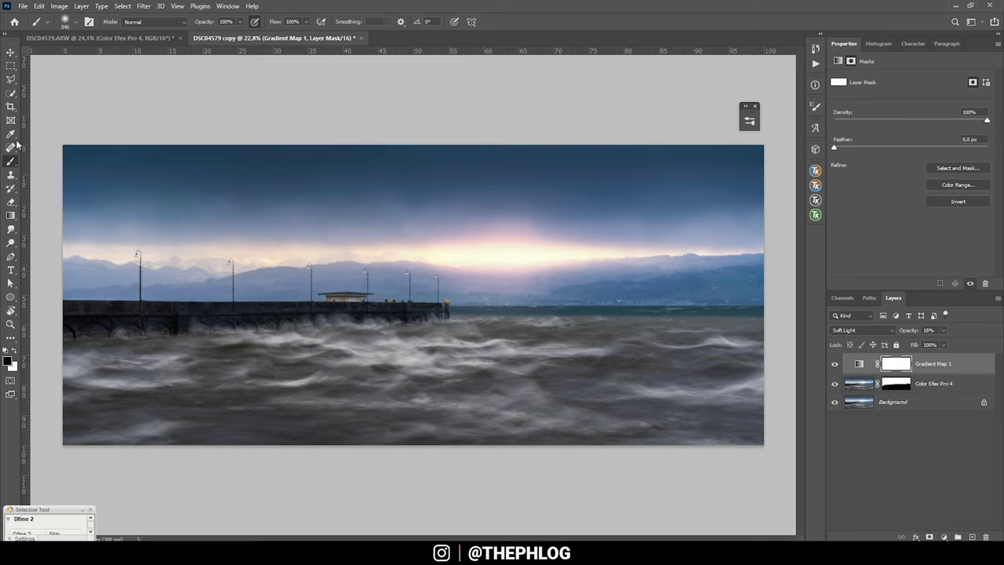
pyautogui.scroll(3, 309, 354)
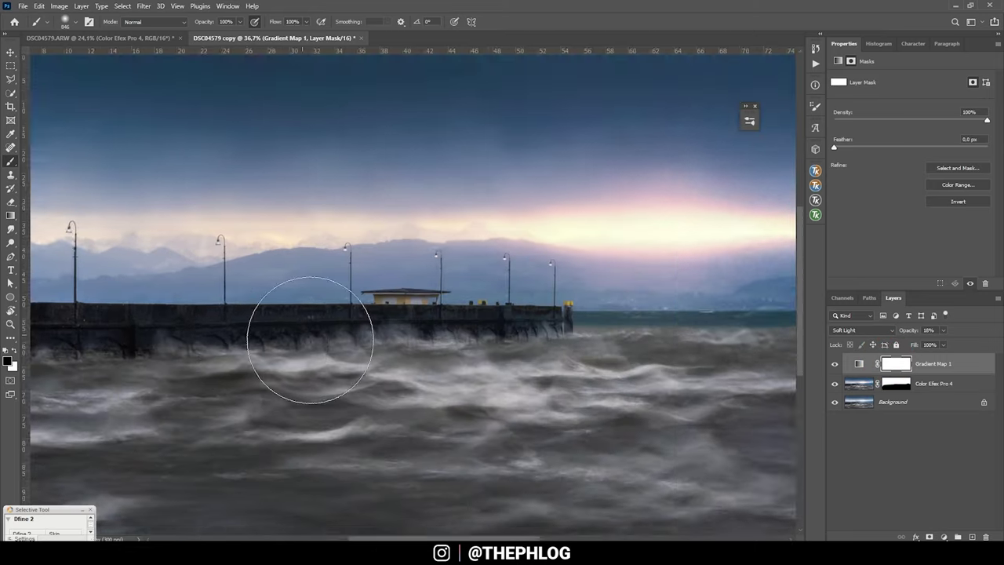
pyautogui.keyDown('alt'); pyautogui.rightClick(319, 343); pyautogui.keyUp('alt')
pyautogui.keyDown('alt'); pyautogui.rightClick(199, 353); pyautogui.keyUp('alt')
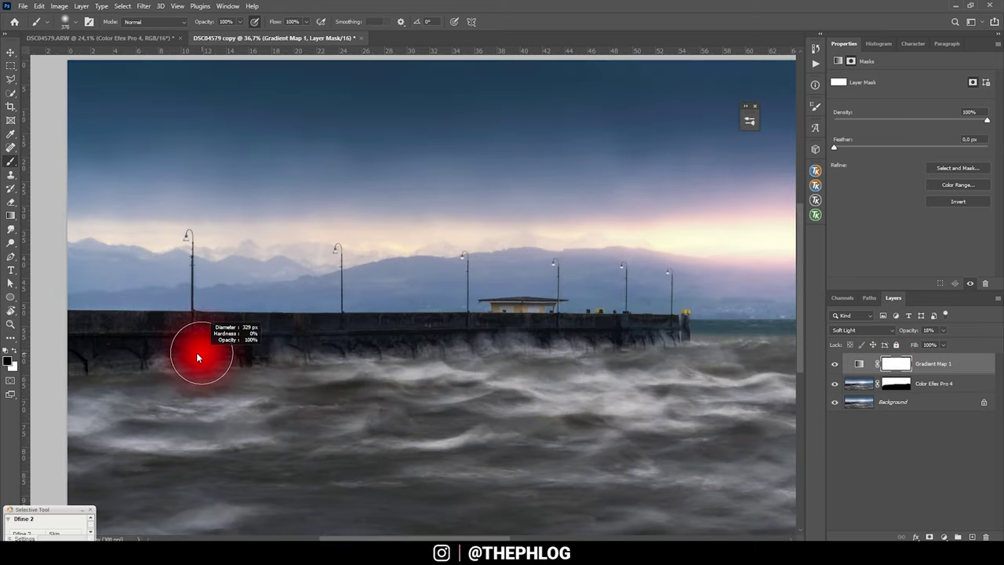
pyautogui.moveTo(99, 345); pyautogui.dragTo(236, 352)
pyautogui.keyDown('alt'); pyautogui.rightClick(237, 352); pyautogui.keyUp('alt')
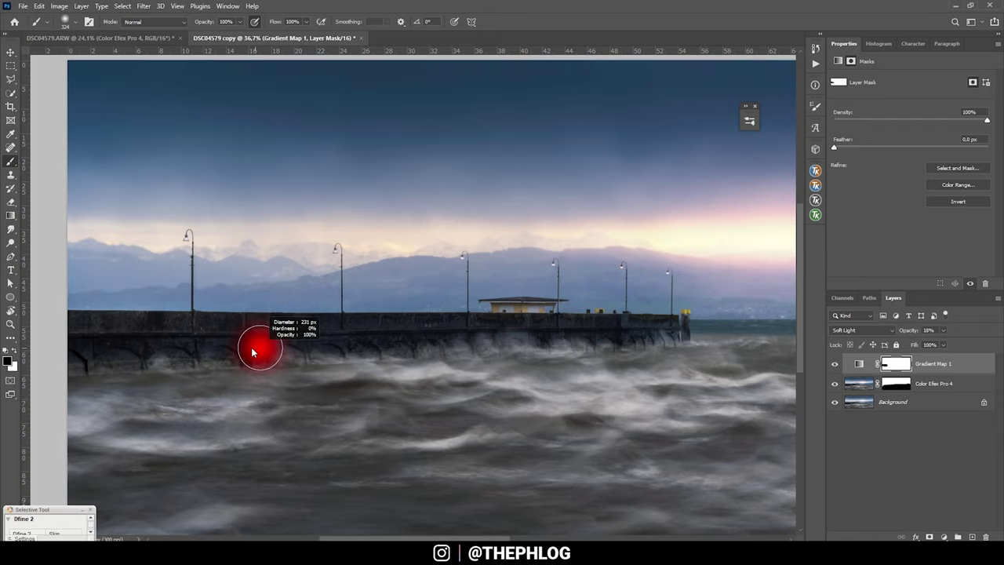
pyautogui.moveTo(350, 338); pyautogui.dragTo(495, 334)
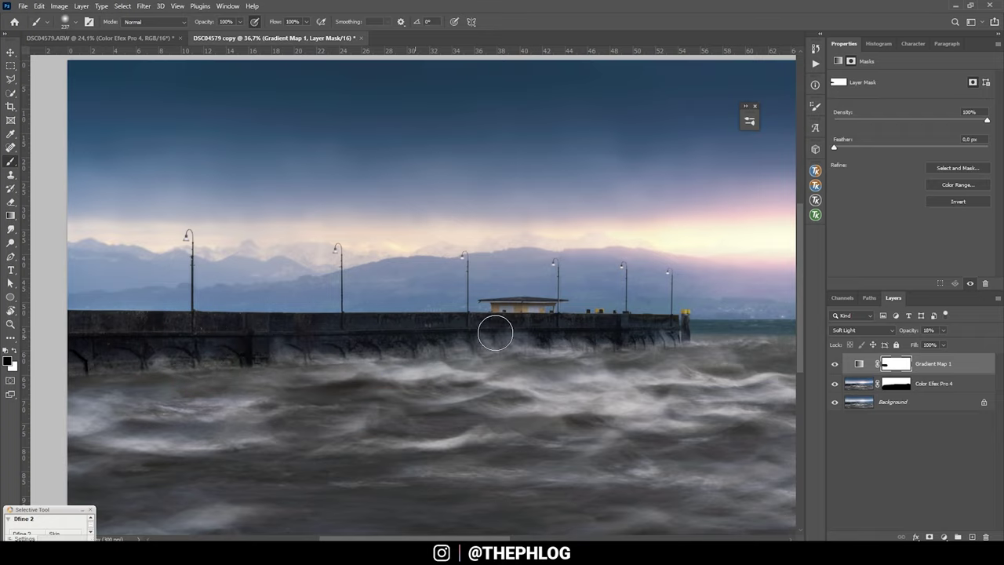
# Step: Toggle Gradient Map 1 off and on to compare the grading around the pier
pyautogui.scroll(-3, 495, 335)
pyautogui.click(835, 364)
pyautogui.click(834, 364)
pyautogui.scroll(3, 506, 269)
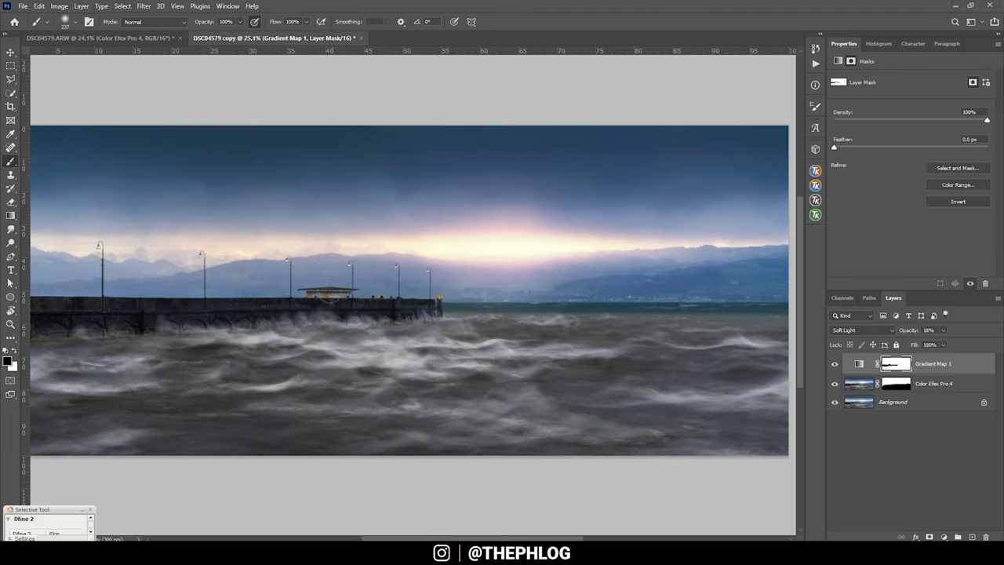
pyautogui.scroll(-2, 519, 335)
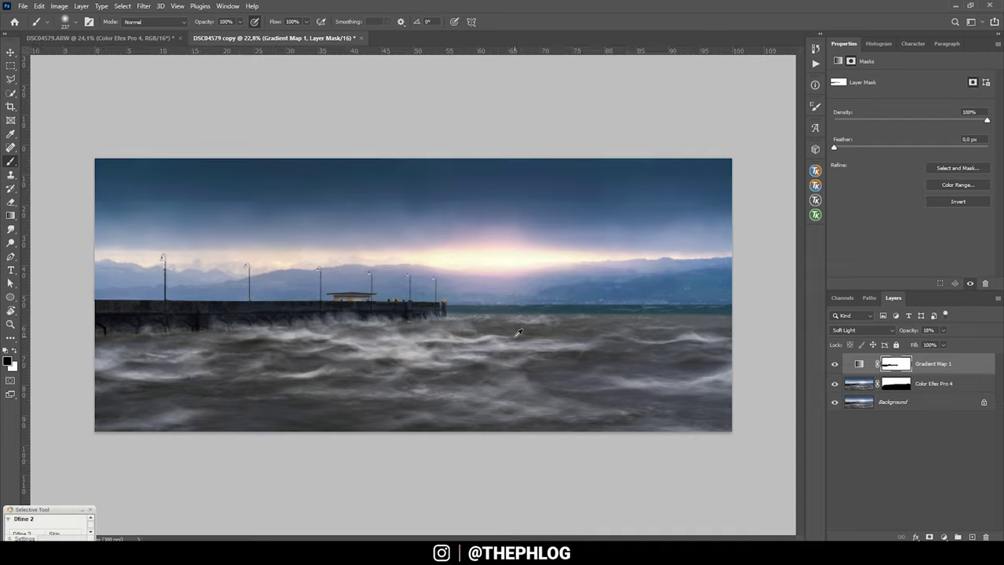
pyautogui.scroll(2, 518, 334)
pyautogui.scroll(-1, 510, 330)
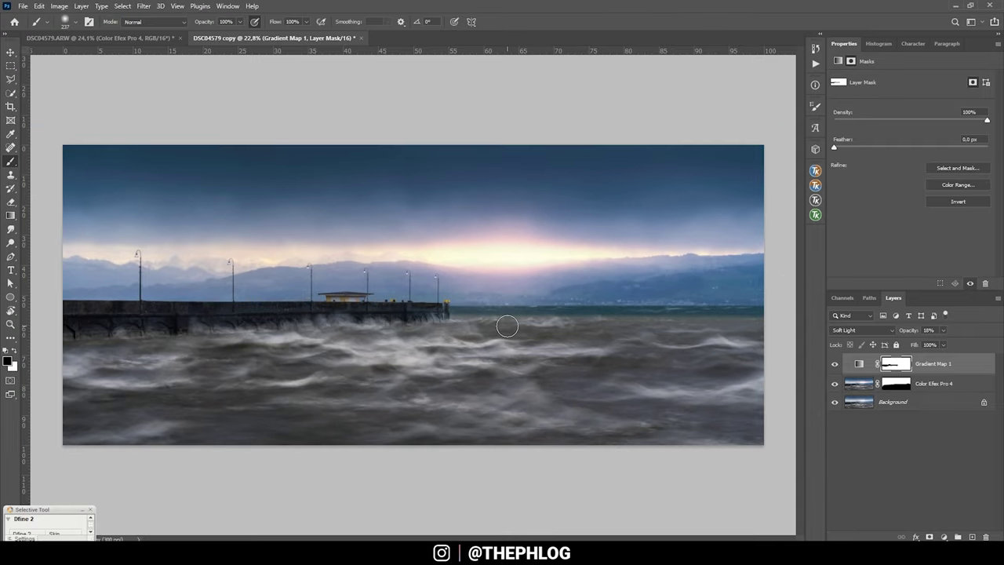